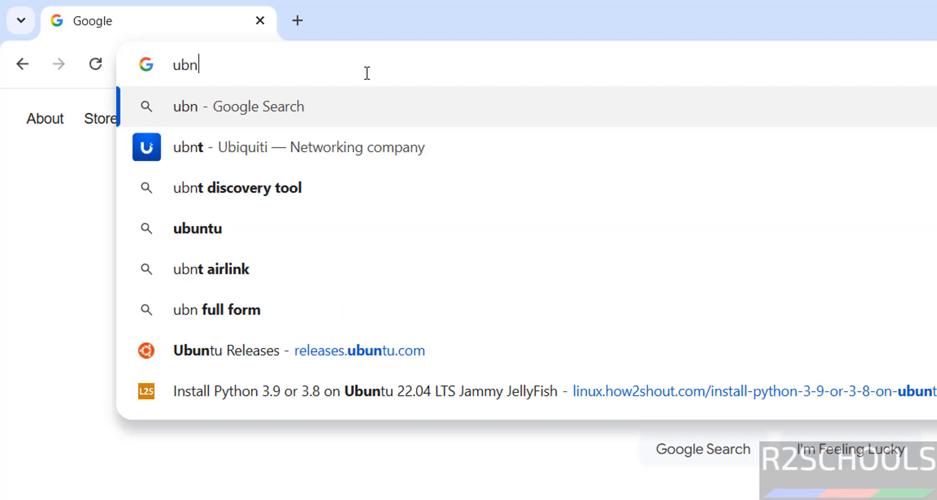
- Go to the ubuntu.com website
key("BackSpace")
type("untu.com")
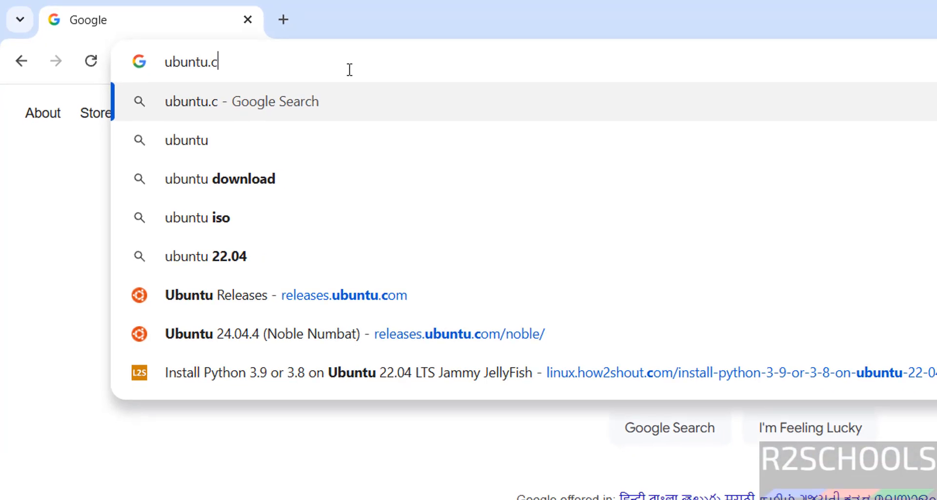
key("Return")
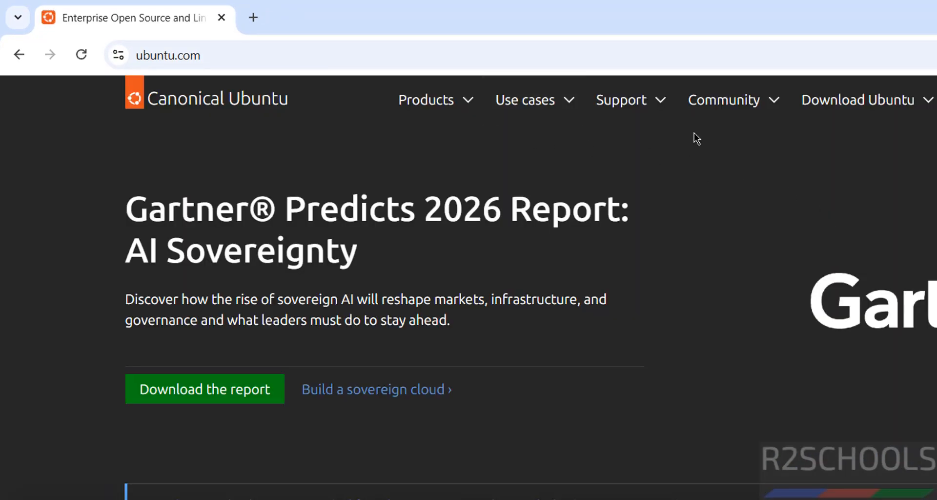
- Start downloading Ubuntu Desktop 24.04.4 LTS for Intel or AMD 64-bit architecture from the Ubuntu Desktop download page
left_click(893, 115)
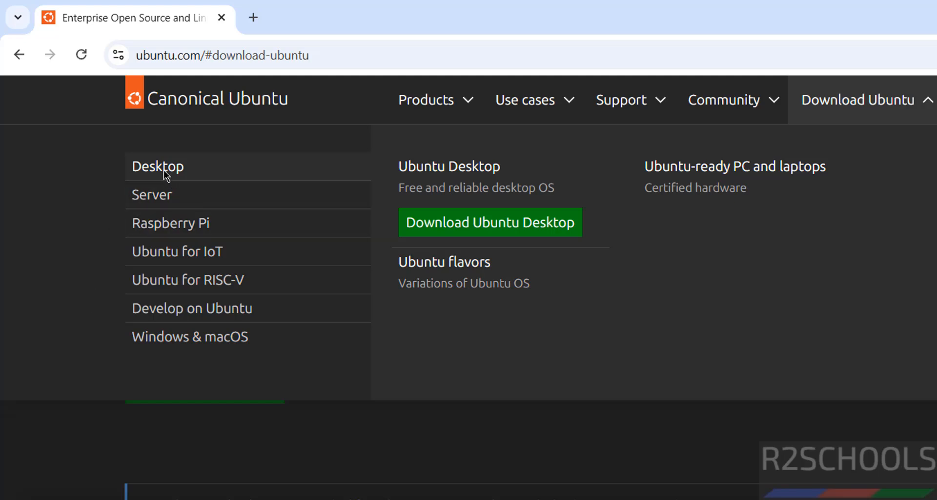
left_click(440, 234)
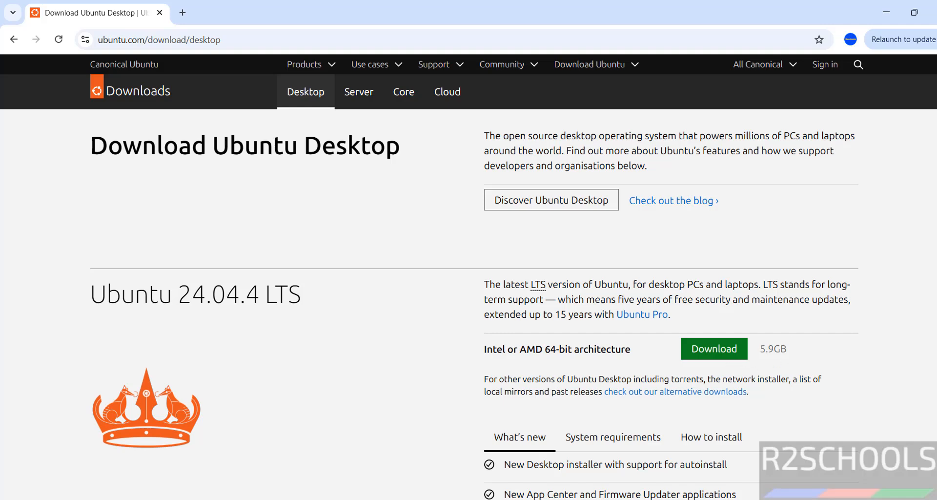
left_click(701, 129)
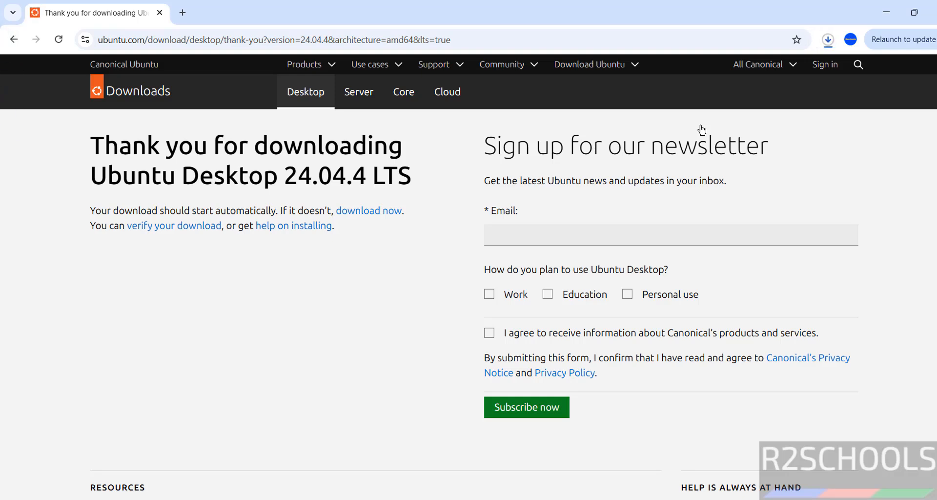
- Cancel the running download of ubuntu-24.04.4-desktop-amd64 (1).iso and remove its entry from the download history
key("ctrl+j")
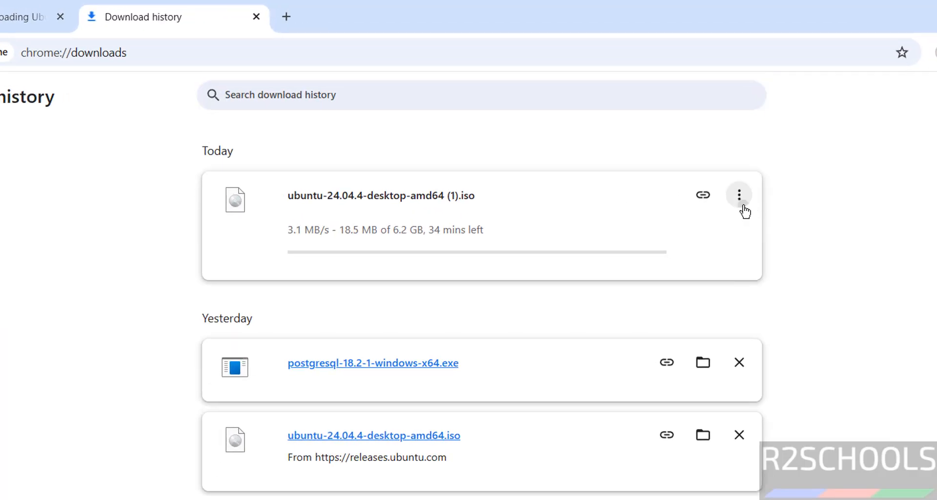
left_click(739, 196)
left_click(702, 236)
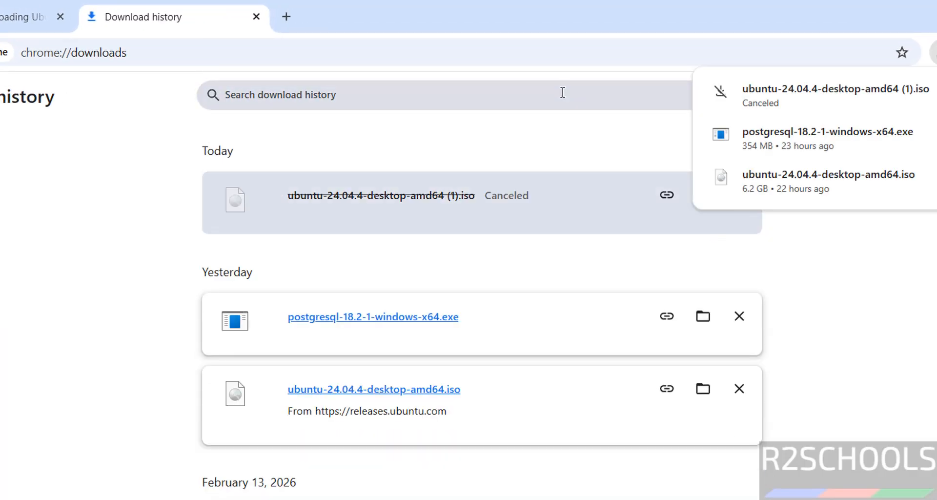
left_click_drag(545, 133, 732, 191)
left_click(737, 195)
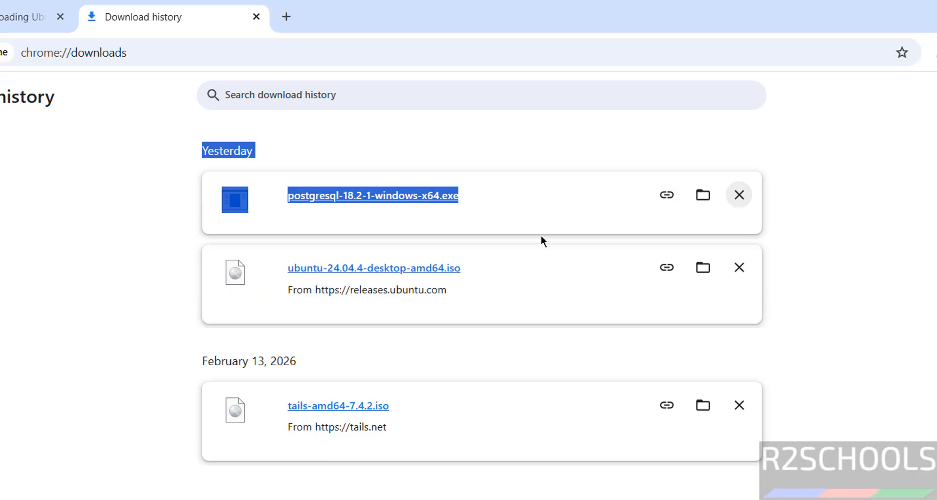
left_click(69, 284)
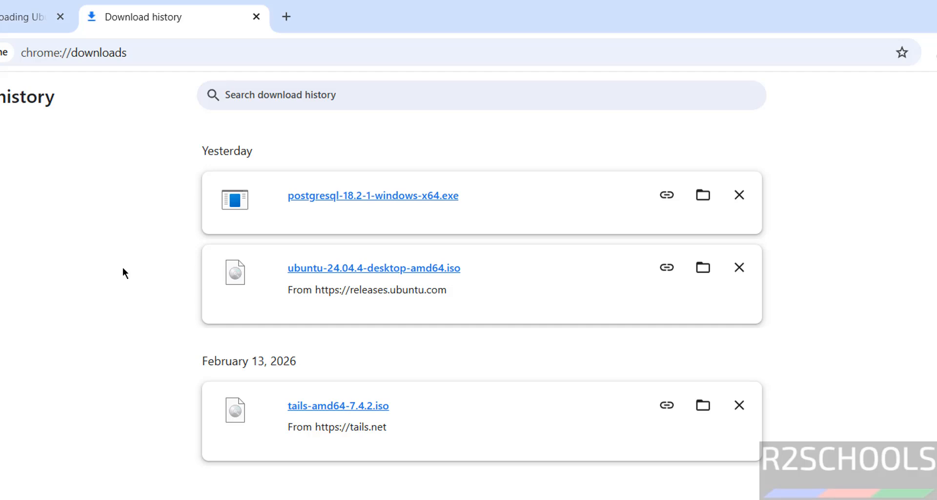
- Find Oracle VirtualBox among the installed applications and open it
key("super")
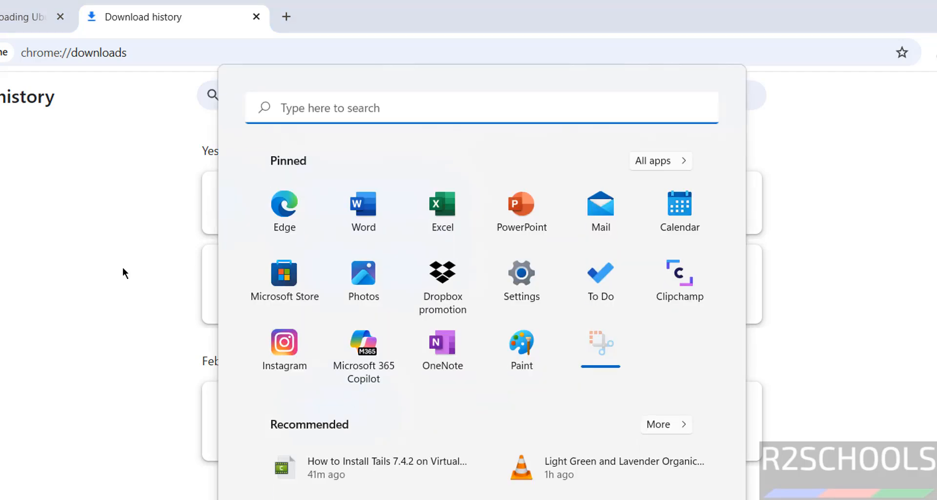
type("virtua")
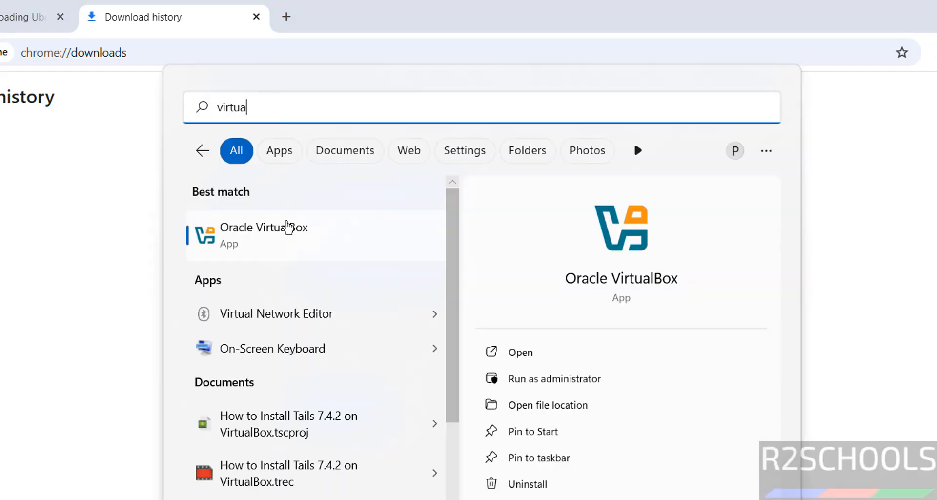
left_click(286, 225)
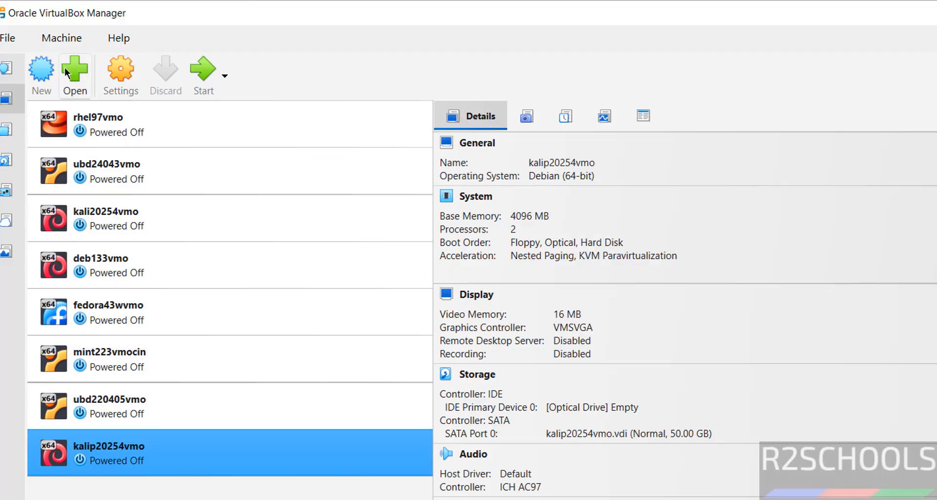
- Start a new virtual machine and name it ub24044vmo
left_click(84, 46)
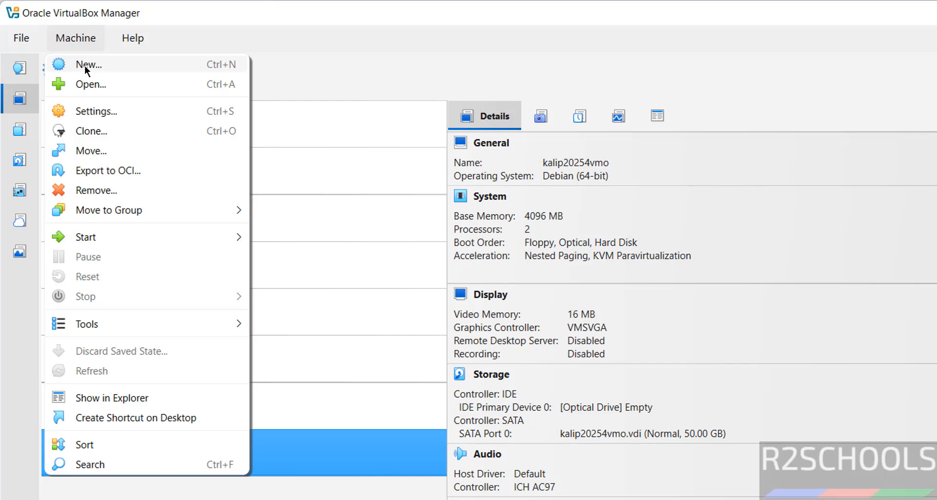
left_click(85, 66)
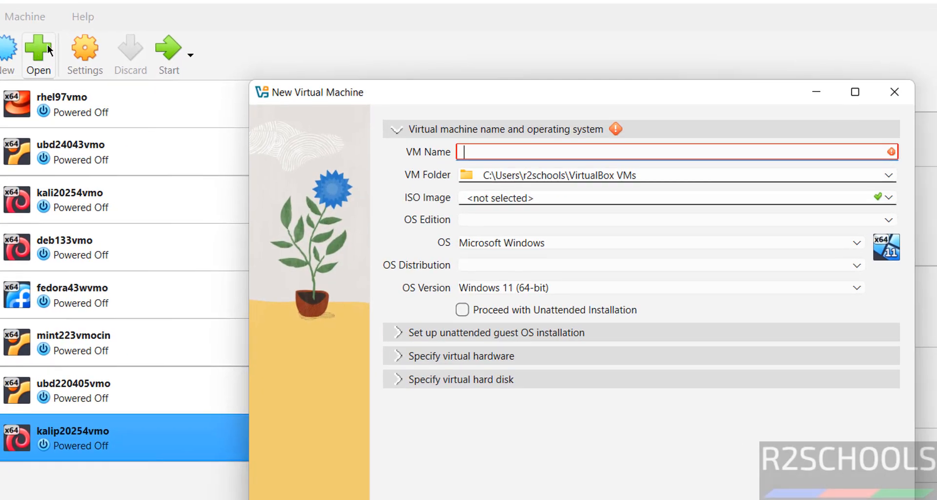
type("ub")
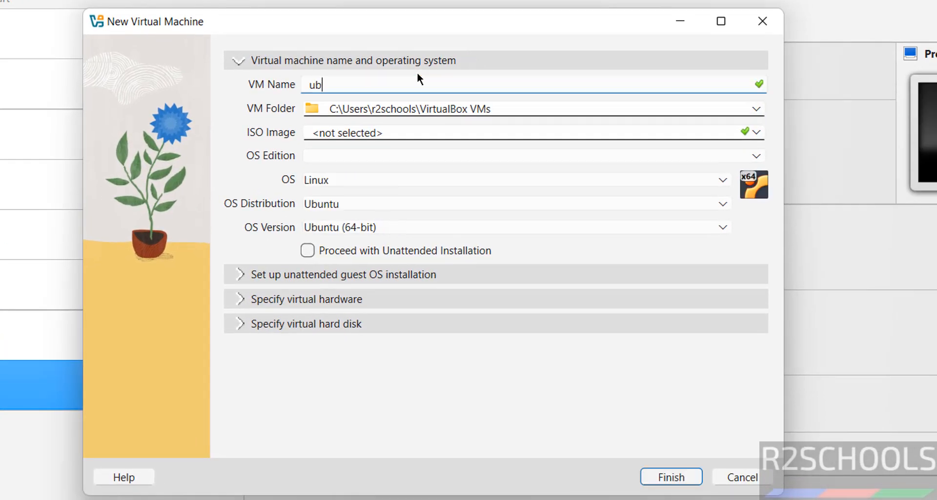
type("24044vmo")
- Create a folder named ub24044vmo inside VMS on the One Touch (E:) drive, reusing the VM name, and set it as the VM folder
key("ctrl+a")
key("ctrl+c")
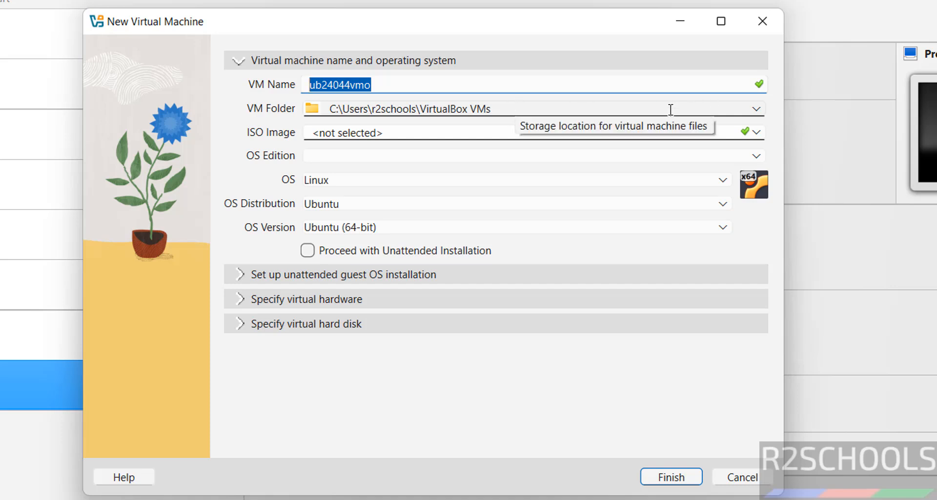
left_click(756, 109)
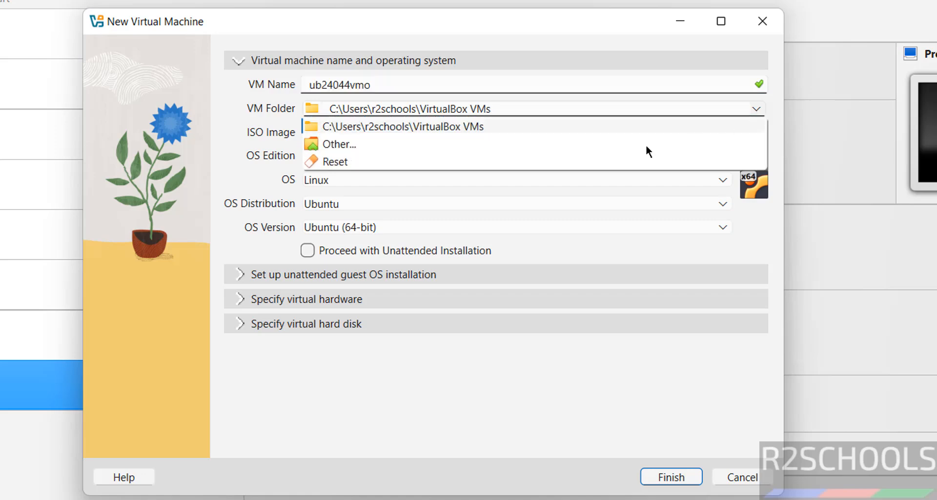
left_click(585, 148)
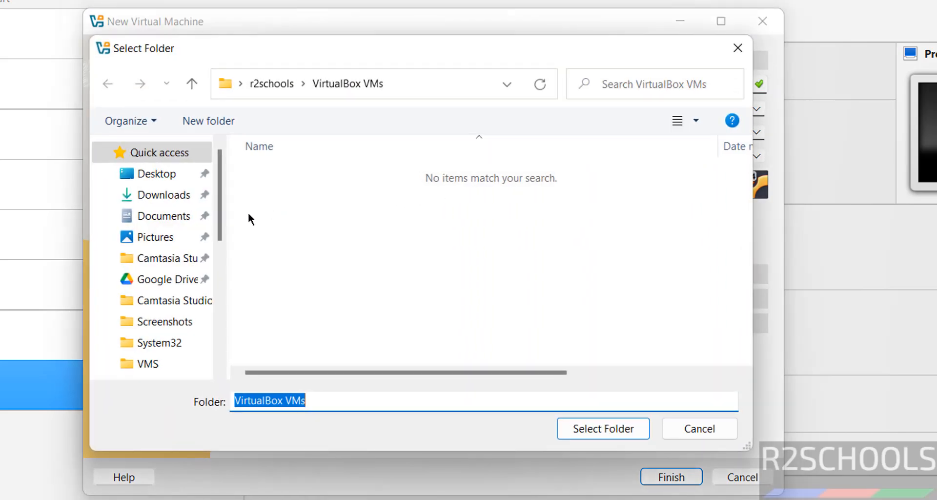
left_click(216, 297)
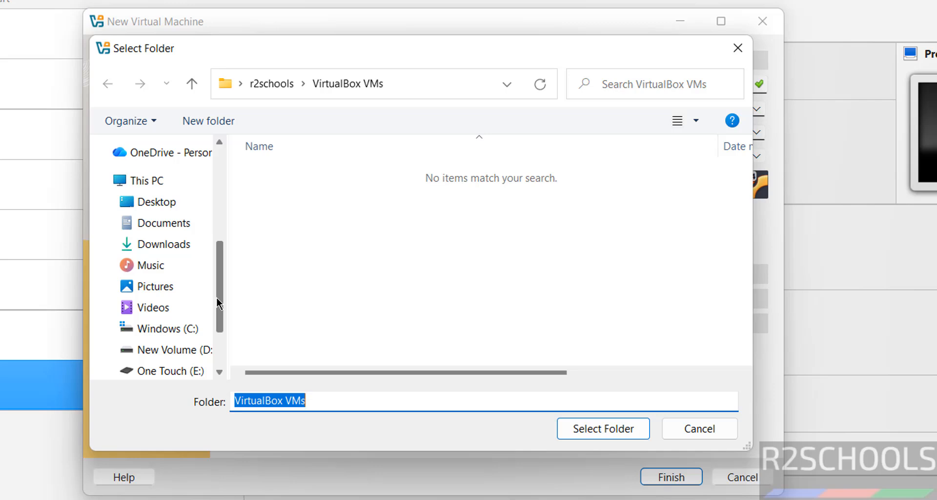
scroll(218, 302, "down", 3)
left_click(182, 314)
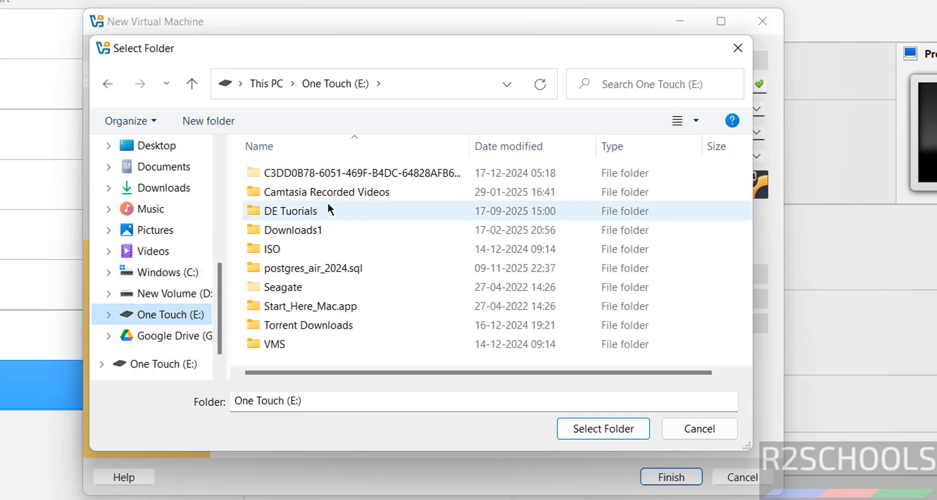
double_click(267, 342)
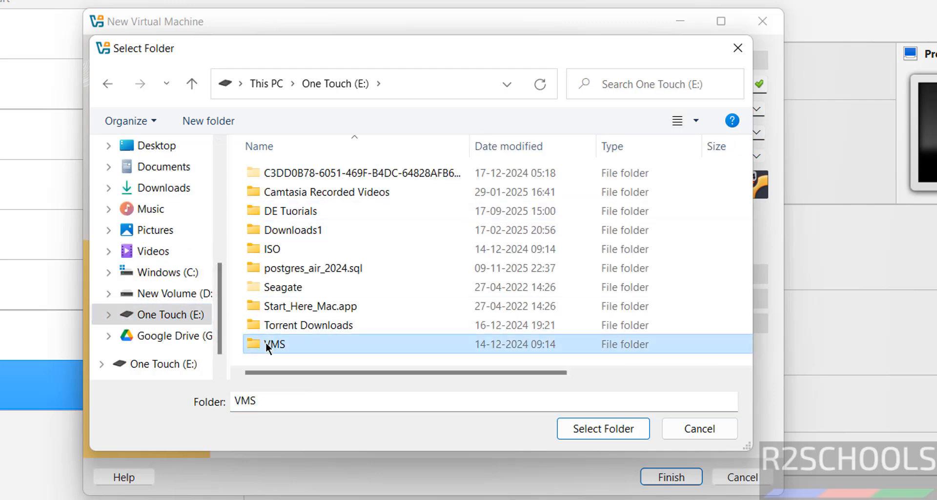
left_click(221, 123)
key("ctrl+v")
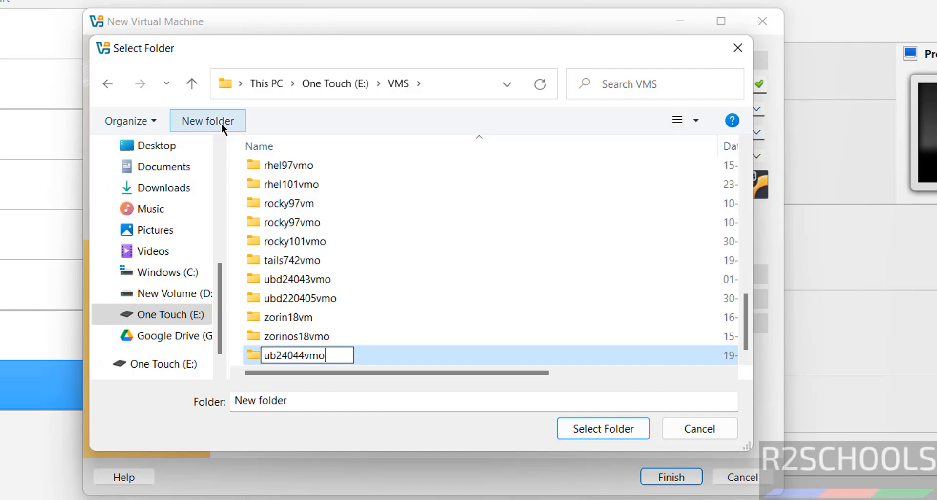
key("Return")
left_click(596, 425)
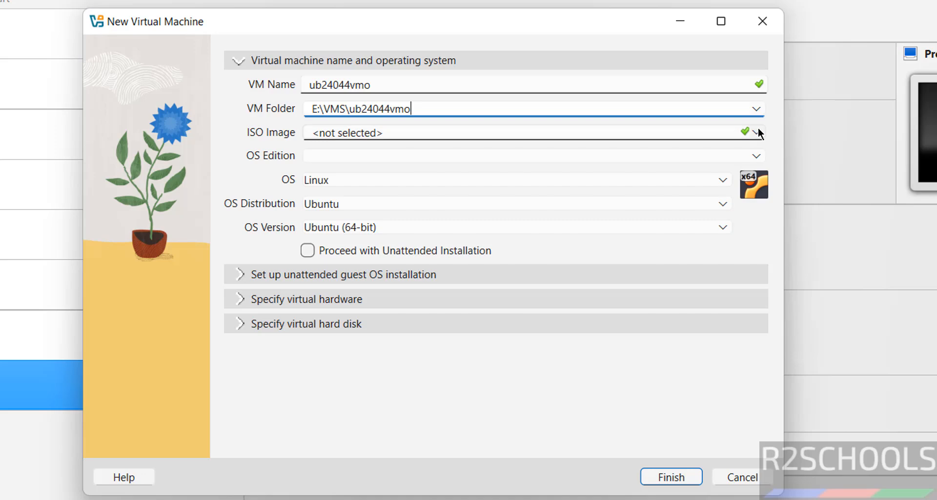
- Choose ubuntu-24.04.4-desktop-amd64.iso from the Downloads folder as the virtual machine's ISO image
left_click(757, 130)
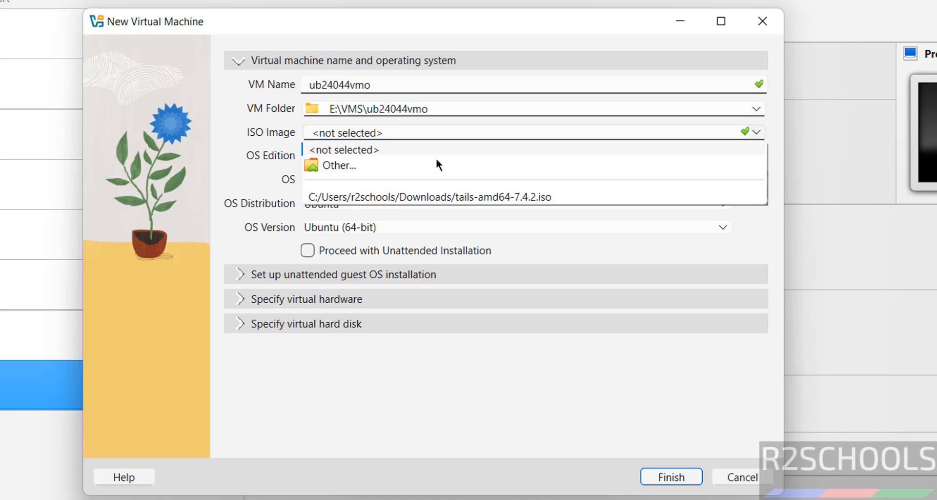
left_click(425, 165)
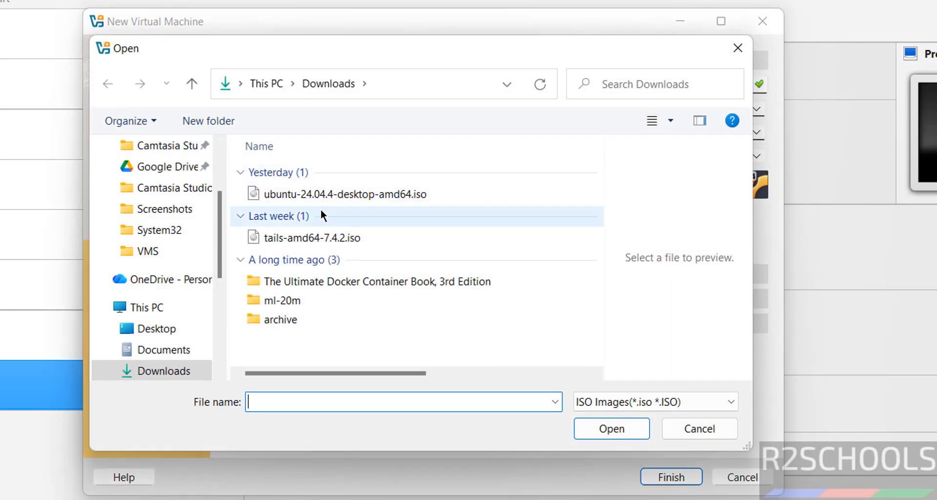
left_click(334, 194)
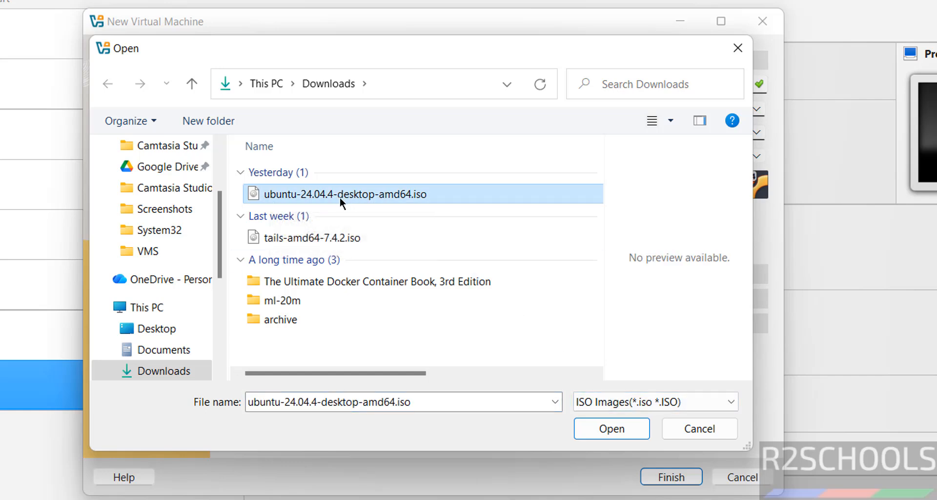
left_click(599, 428)
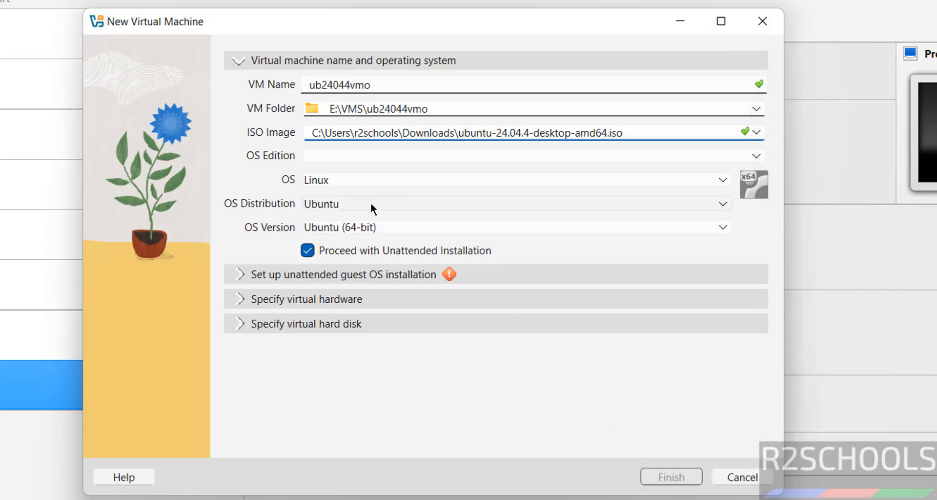
- Turn off unattended installation and set the OS version to Ubuntu 24.04 LTS (Noble Numbat) (64-bit)
left_click(307, 251)
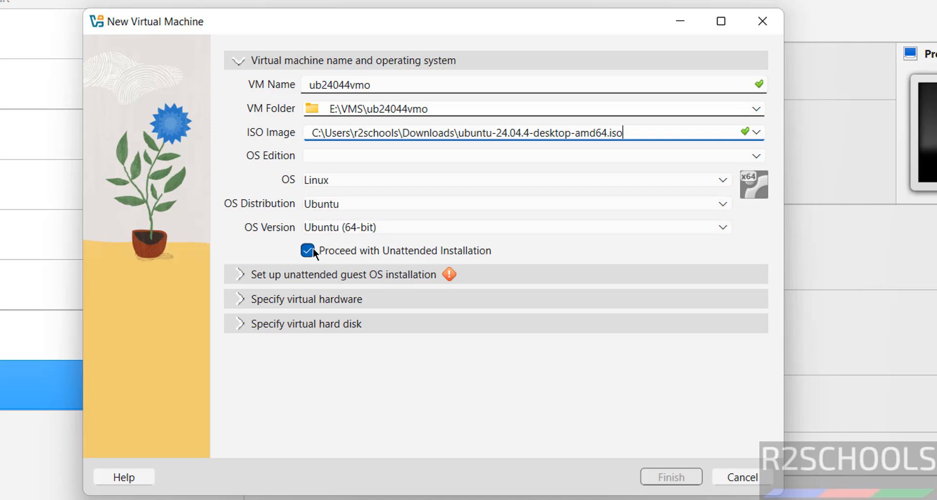
left_click(352, 227)
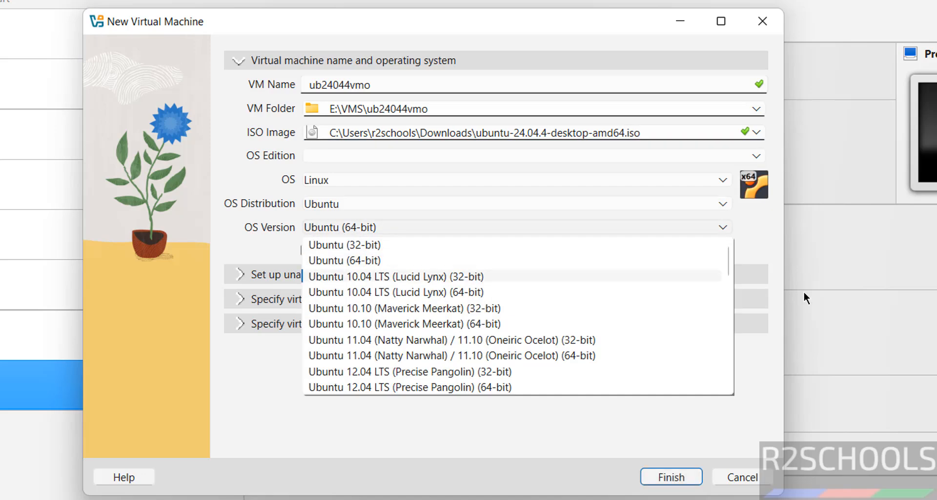
left_click_drag(726, 262, 723, 358)
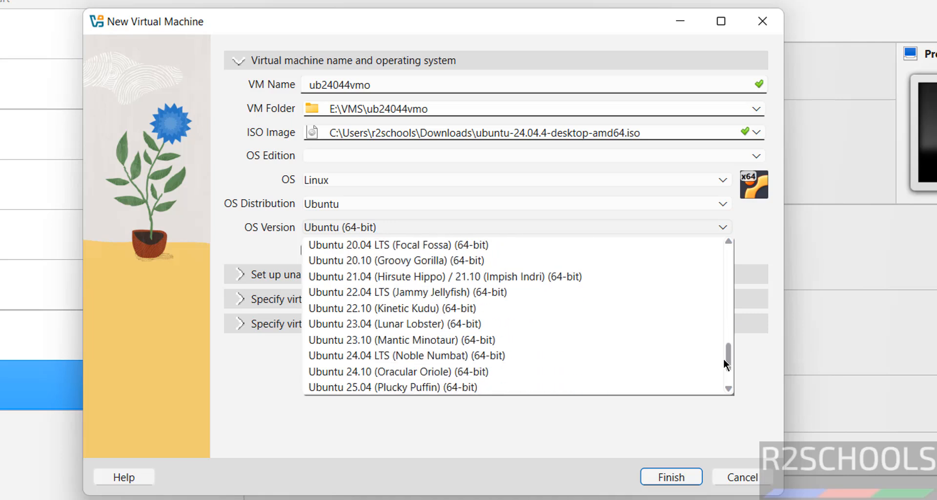
left_click(467, 355)
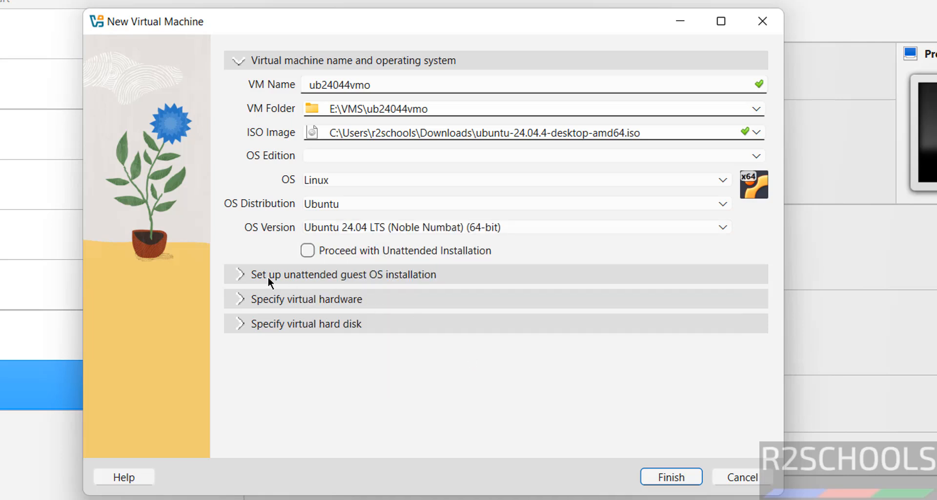
- Set the virtual hardware to 4096 MB of base memory and 2 CPUs
left_click(246, 299)
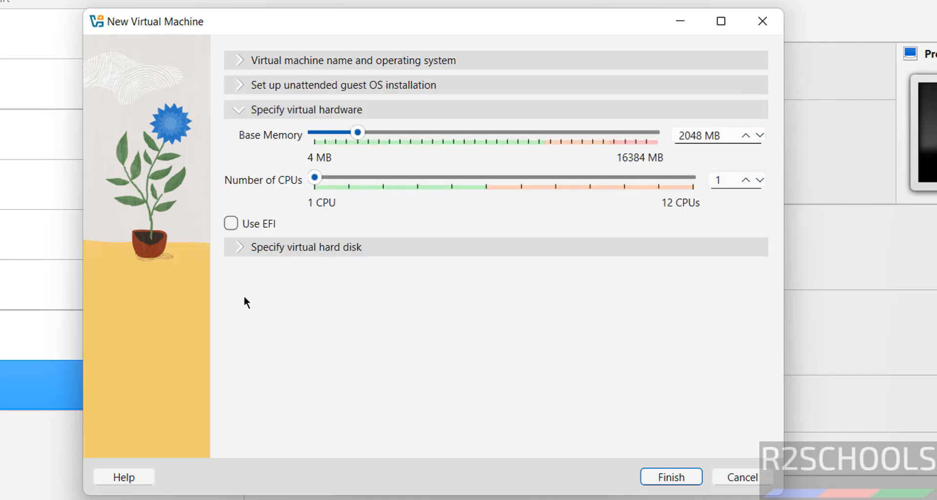
left_click(691, 134)
double_click(691, 134)
type("4096")
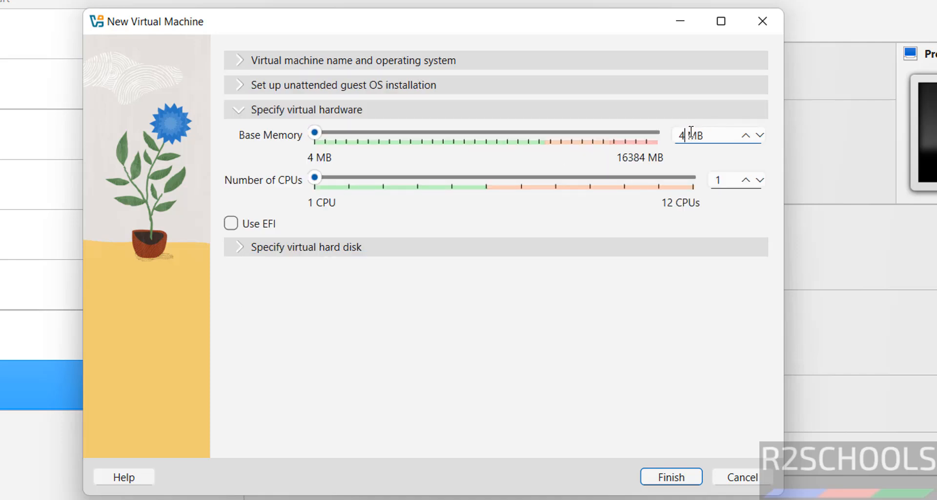
double_click(718, 180)
type("2")
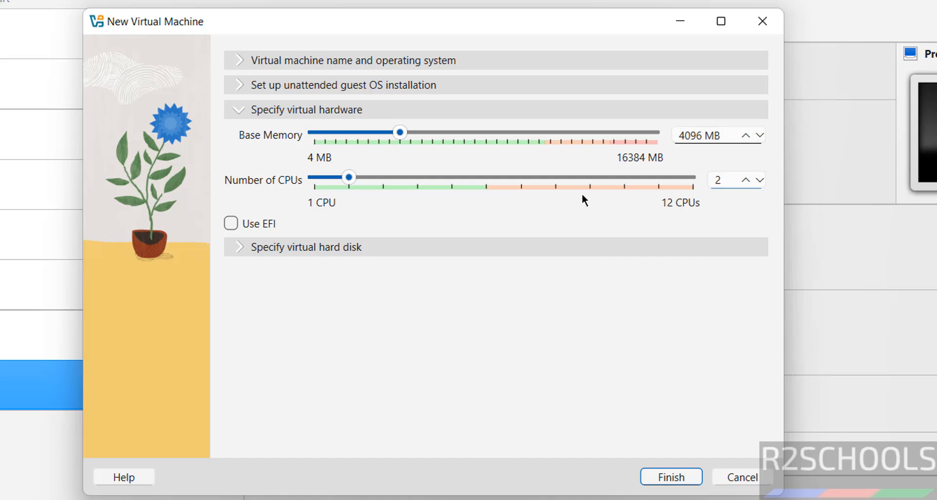
- Set the new virtual hard disk's size to 50 GB and finish creating the virtual machine
left_click(534, 239)
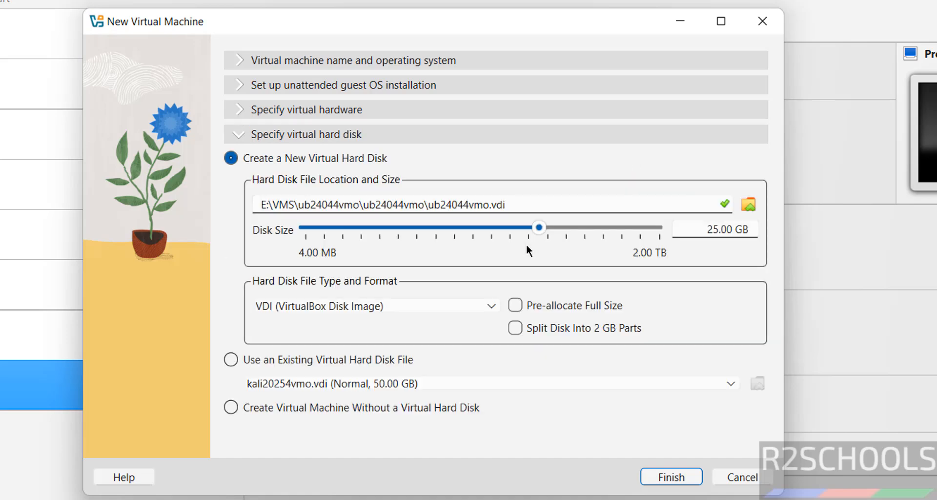
double_click(701, 231)
type("50")
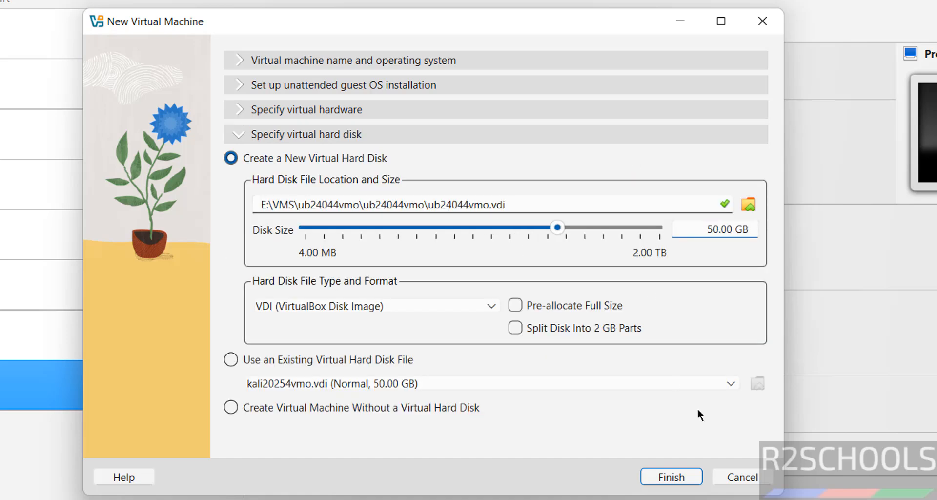
left_click(670, 480)
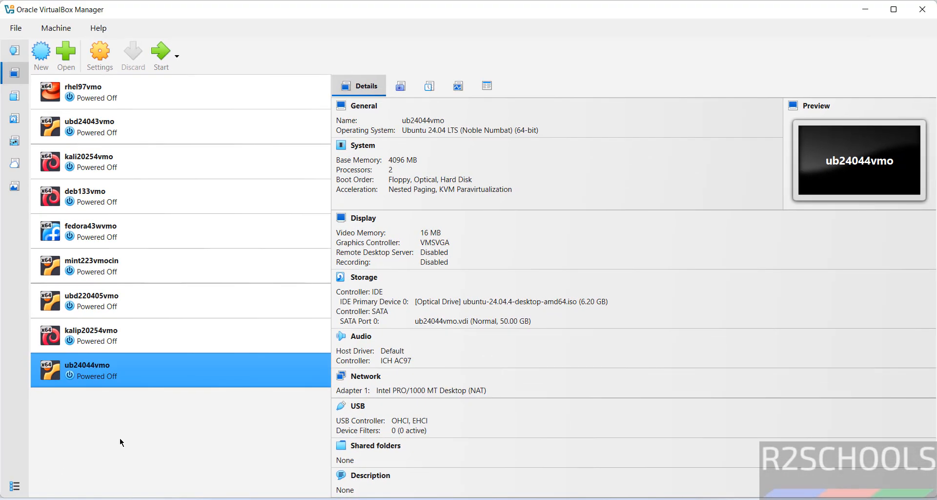
- Start the ub24044vmo virtual machine and dismiss the keyboard auto-capture notification
right_click(102, 370)
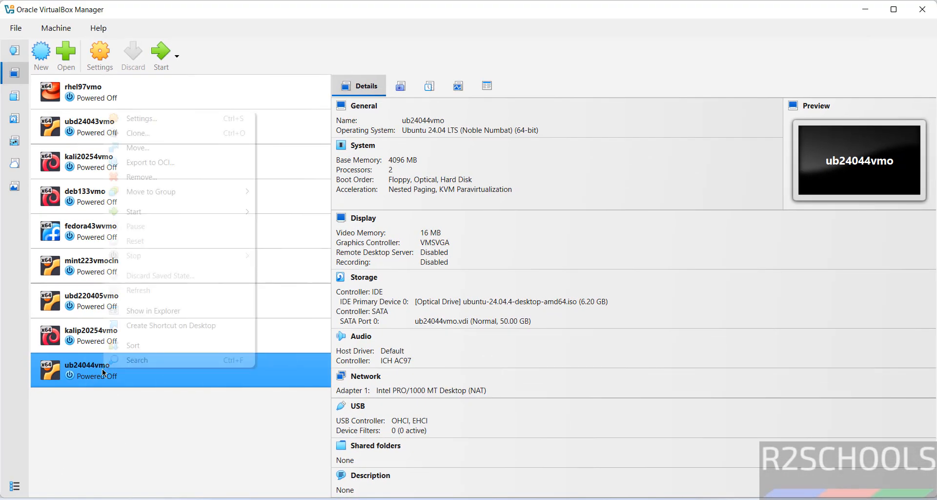
left_click(212, 33)
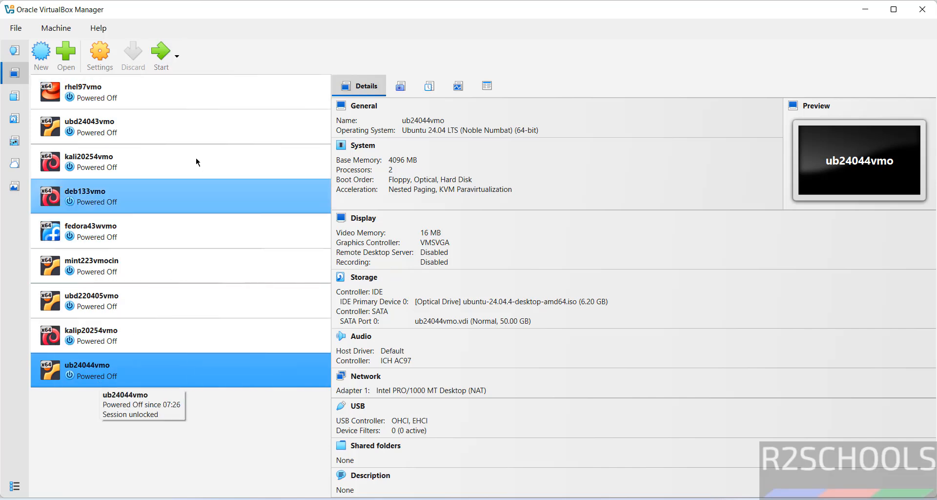
right_click(160, 371)
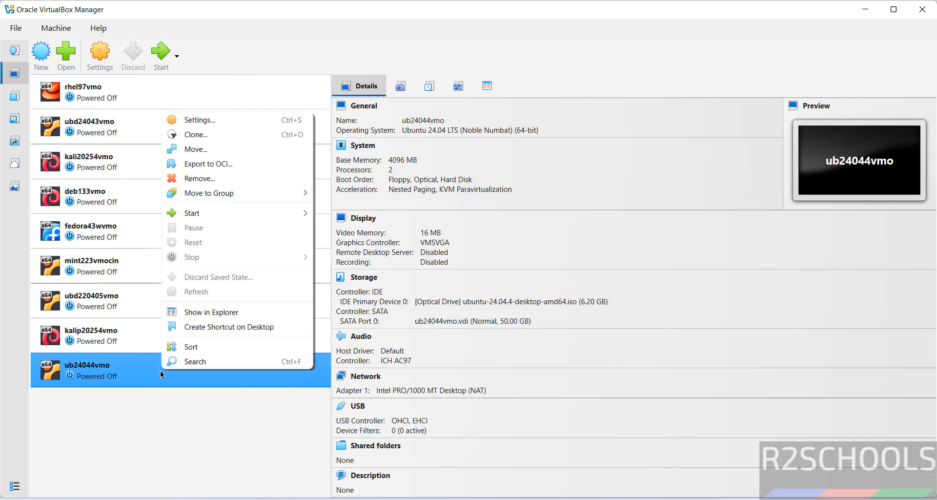
mouse_move(229, 212)
left_click(154, 54)
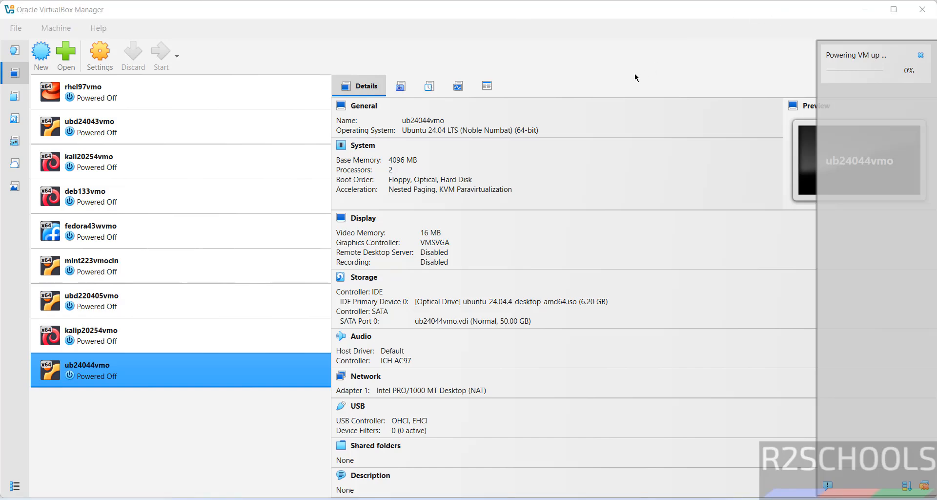
left_click(581, 106)
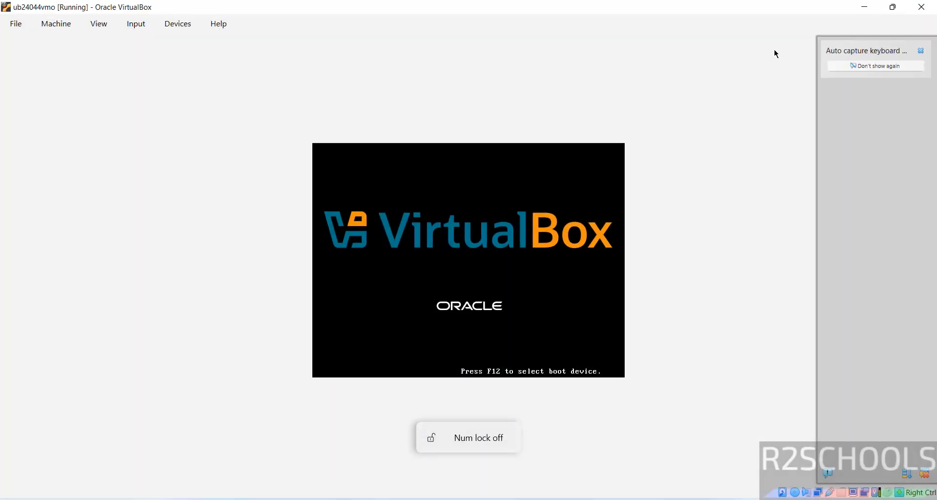
left_click(921, 51)
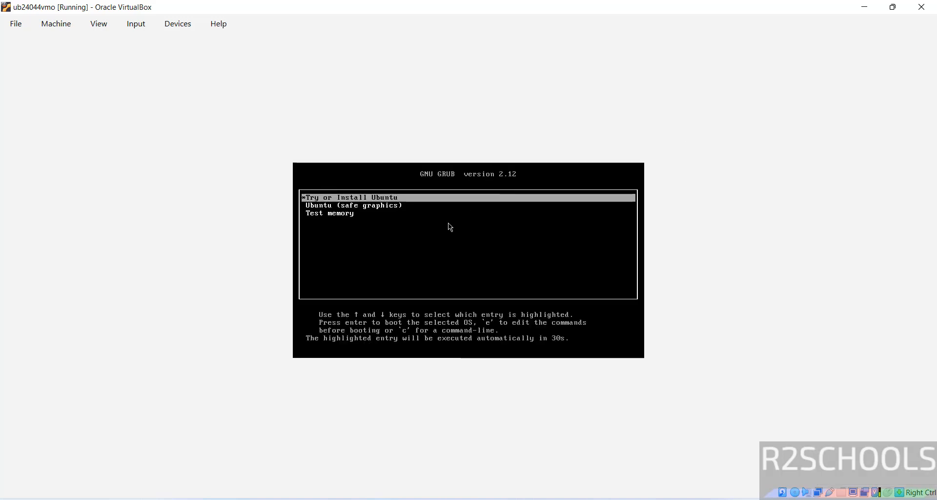
- Boot the Try or Install Ubuntu entry from the GRUB menu
key("Down")
key("Up")
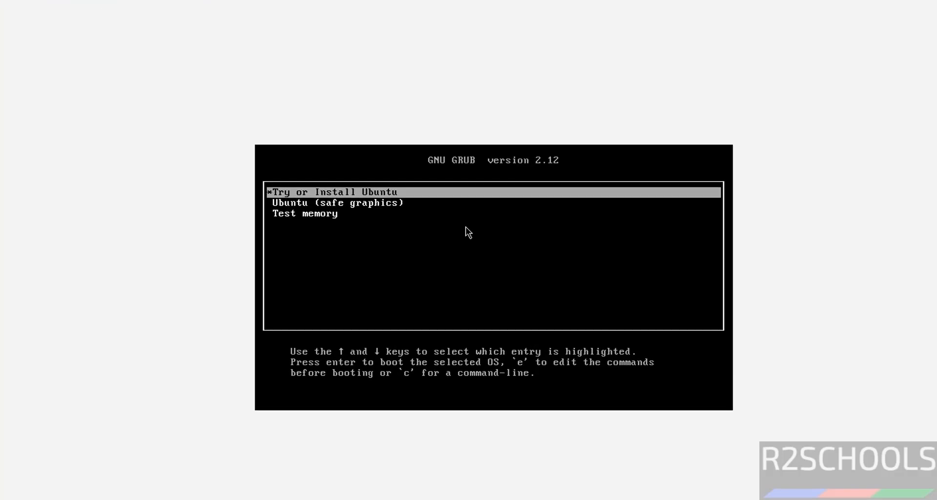
key("Down")
key("Down")
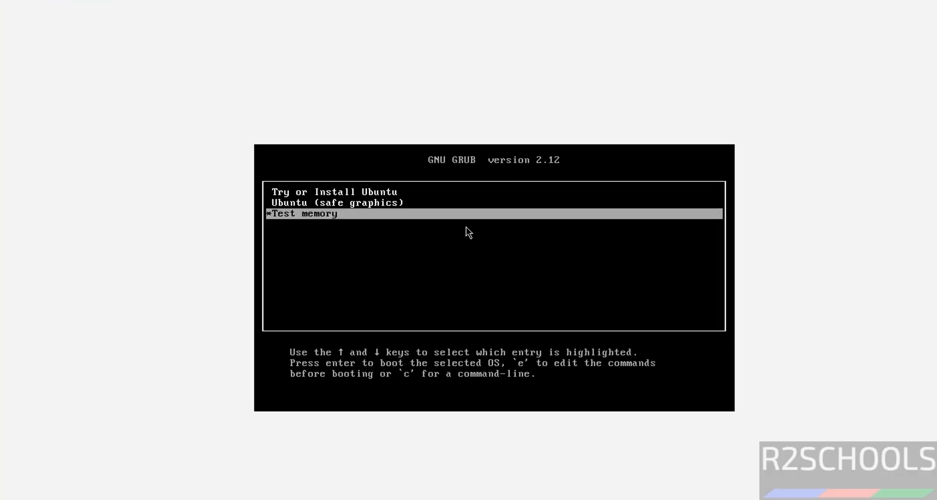
key("Up")
key("Up")
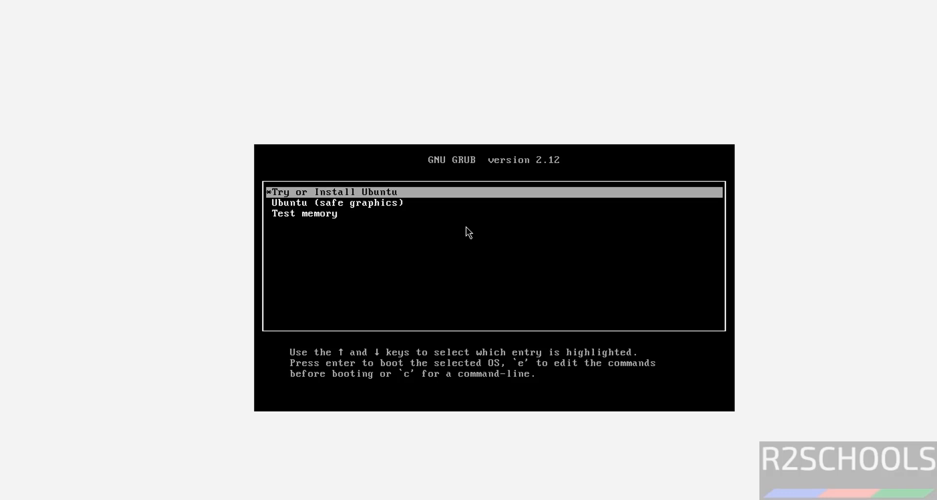
key("Return")
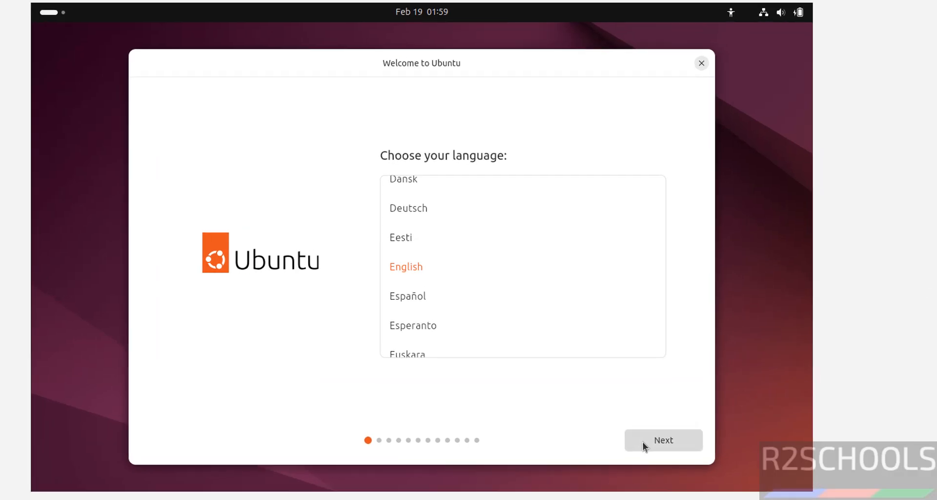
- Accept English, the English (US) keyboard layout and the wired connection, leaving the accessibility options at their defaults
left_click(656, 437)
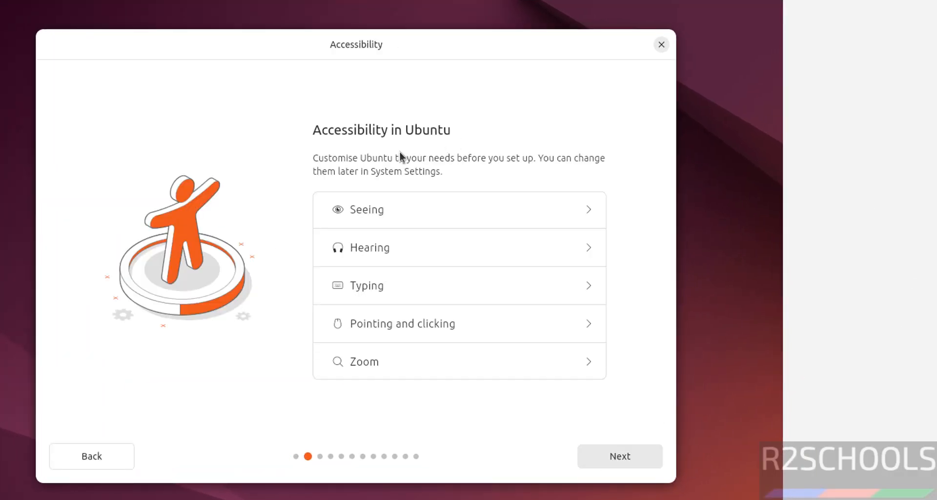
left_click(616, 452)
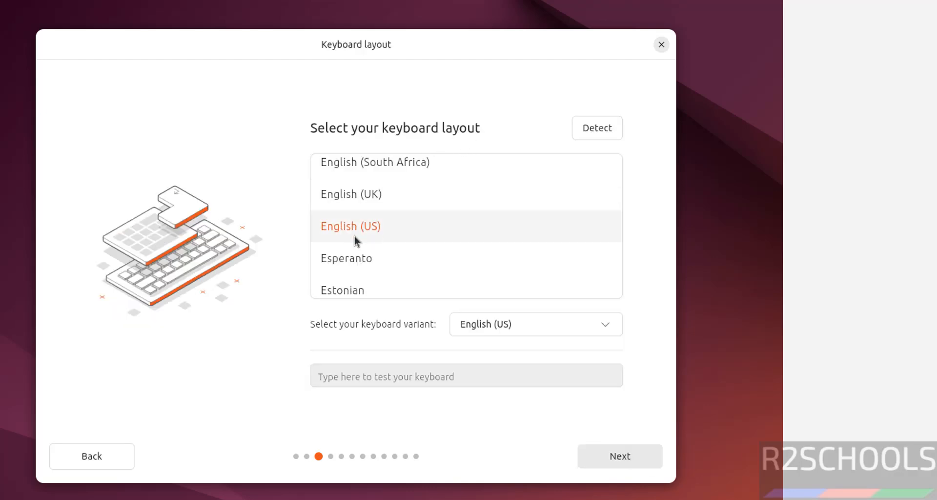
left_click(602, 464)
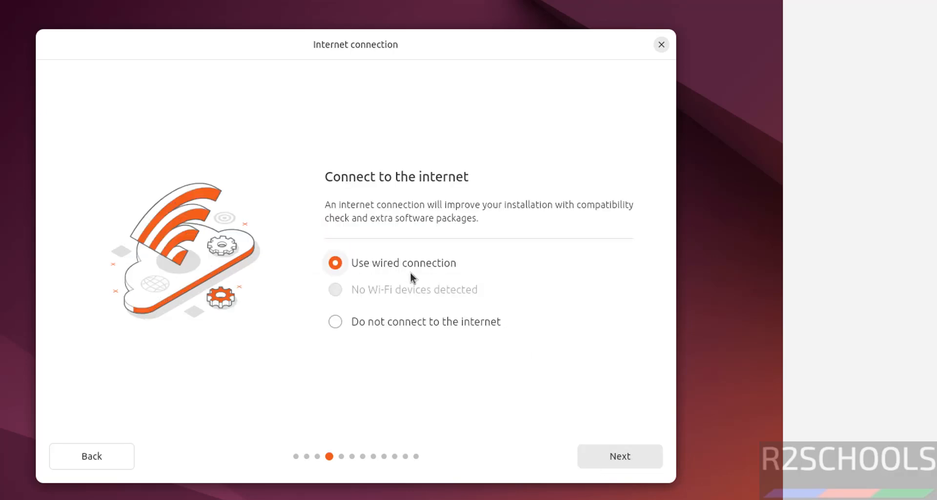
left_click(613, 458)
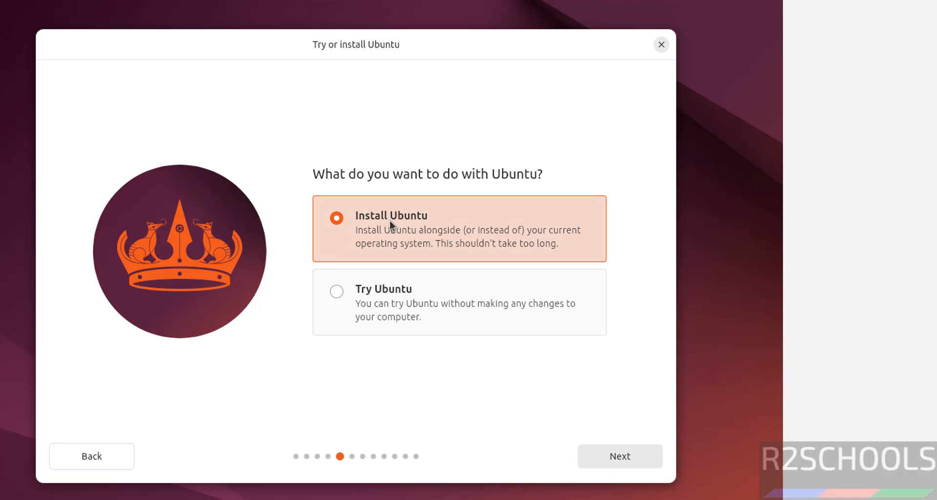
- Choose to install Ubuntu using the Interactive installation type
left_click(370, 220)
left_click(625, 456)
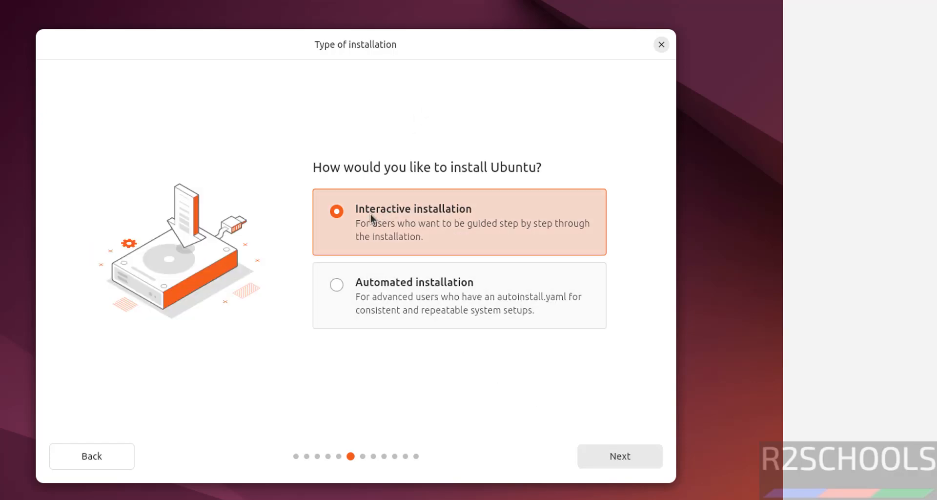
left_click(610, 457)
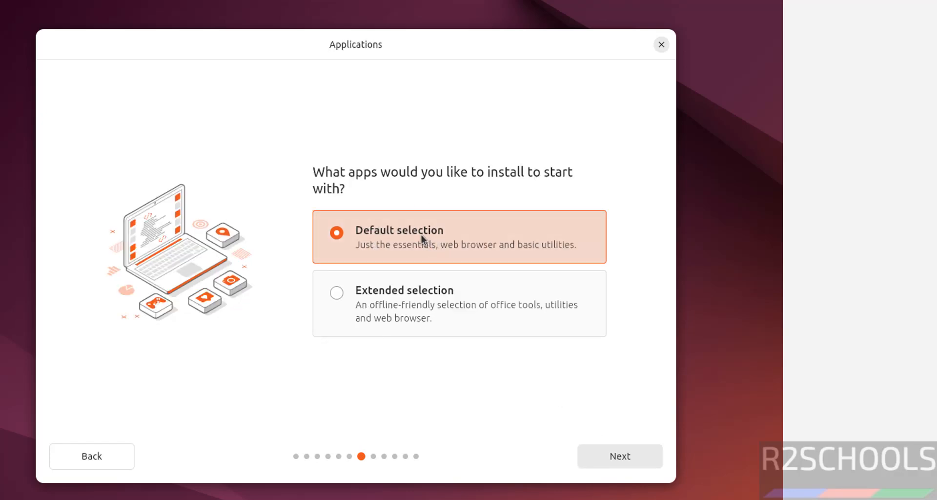
- Choose the Default selection of apps to install and continue
left_click(396, 286)
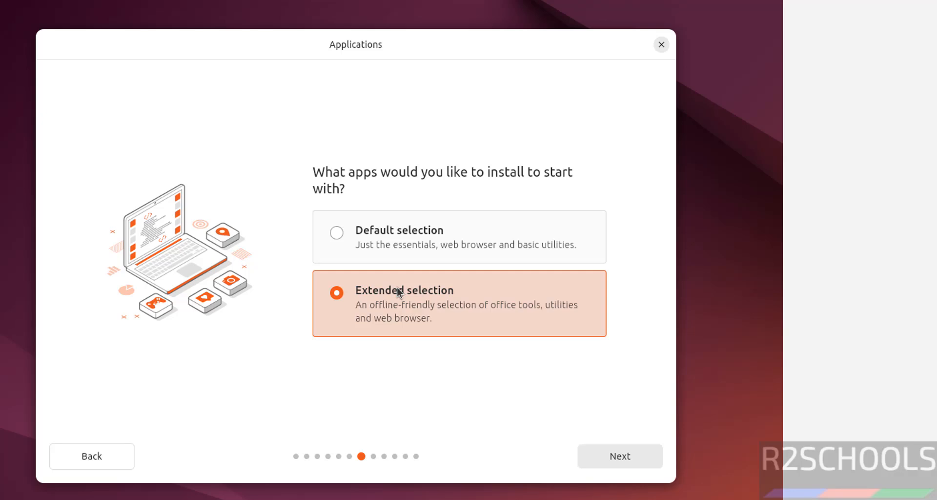
left_click(352, 233)
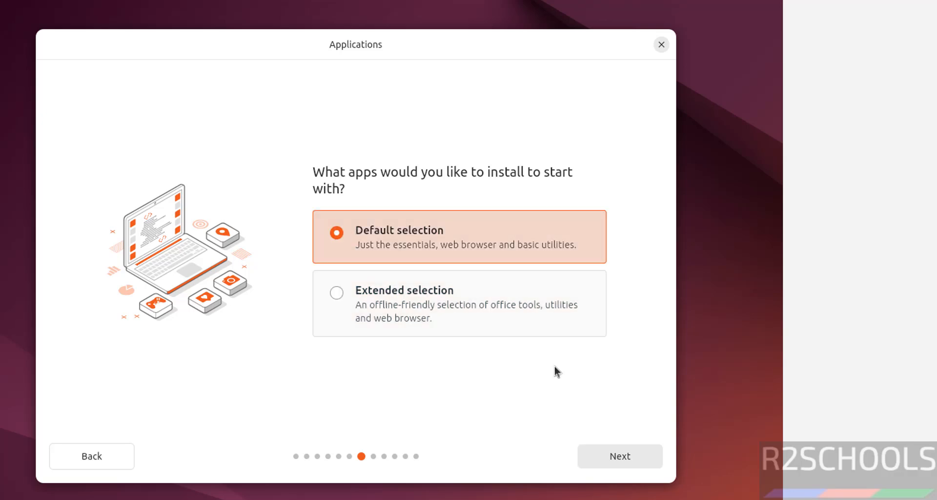
left_click(657, 461)
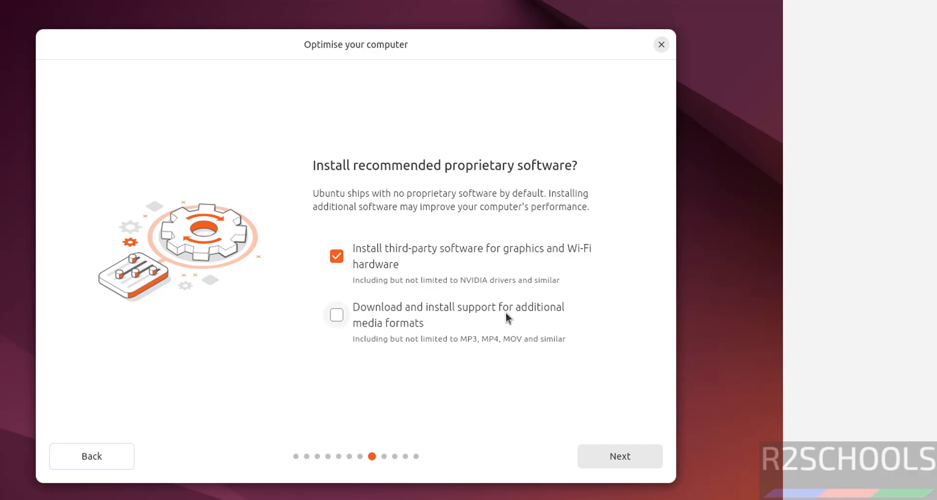
- Continue with third-party software for graphics and Wi-Fi hardware enabled and additional media format support left off
left_click(335, 319)
left_click(333, 316)
left_click(629, 456)
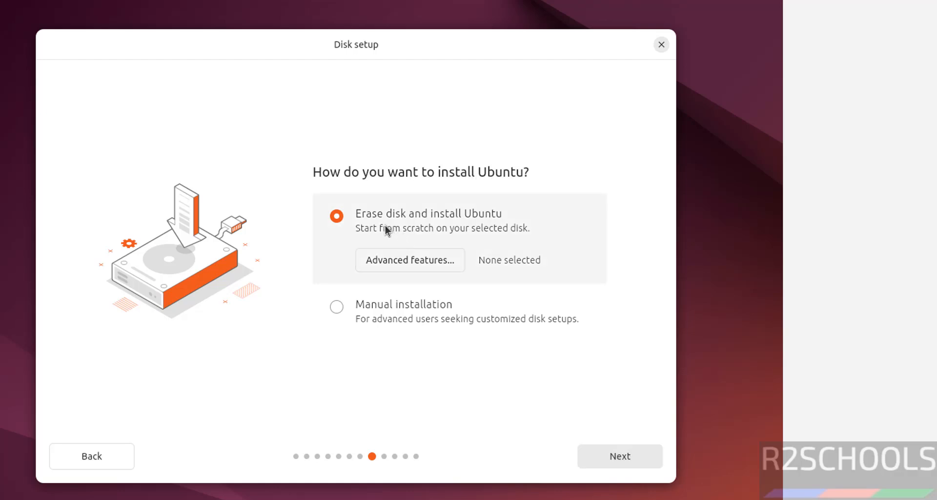
- Choose Erase disk and install Ubuntu as the disk setup and continue
left_click(344, 315)
left_click(347, 219)
left_click(629, 457)
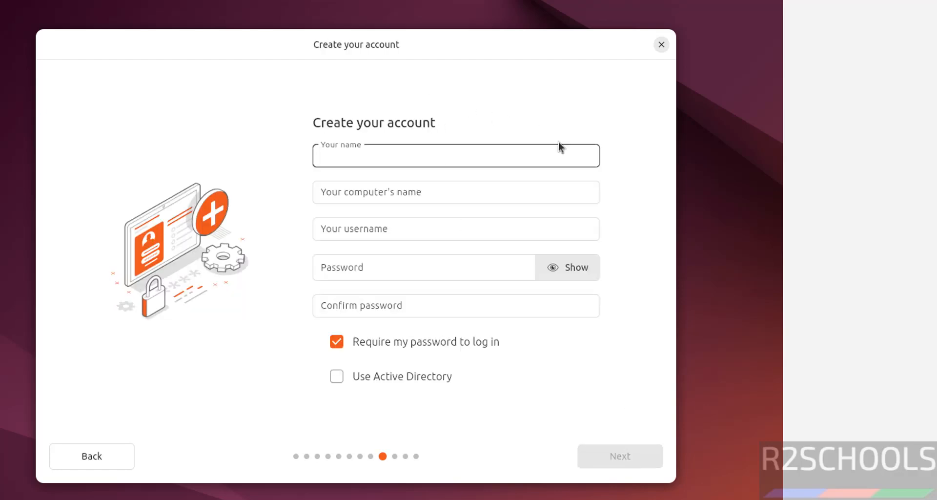
- Enter r2schools as the account name and ub24044vm as the computer's name, keeping the suggested username
type("r2s")
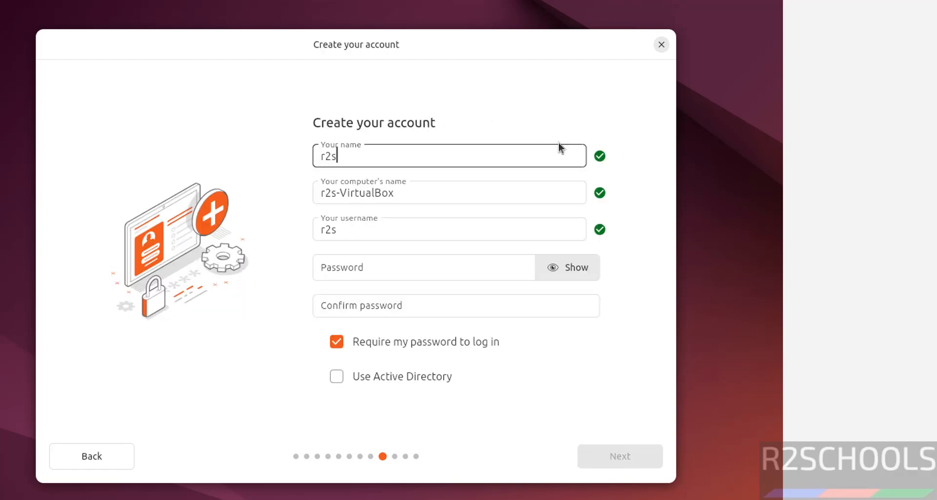
type("chools")
key("Tab")
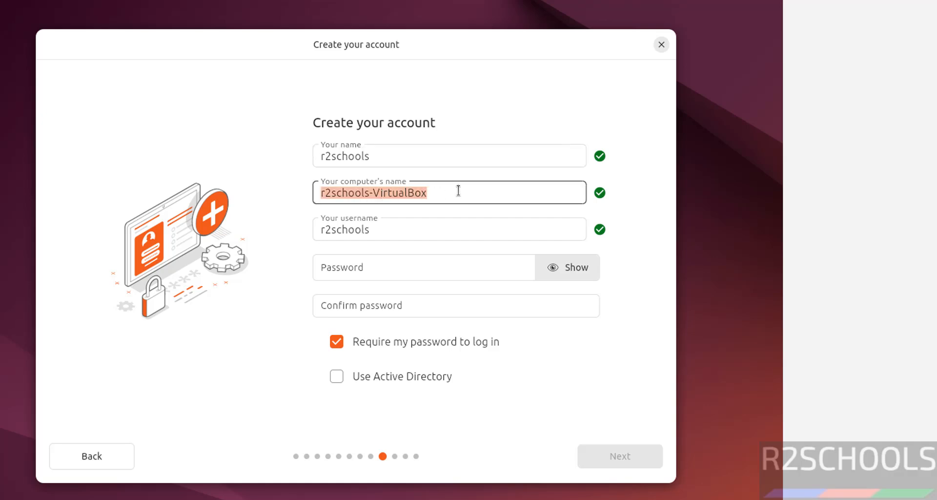
type("ub240")
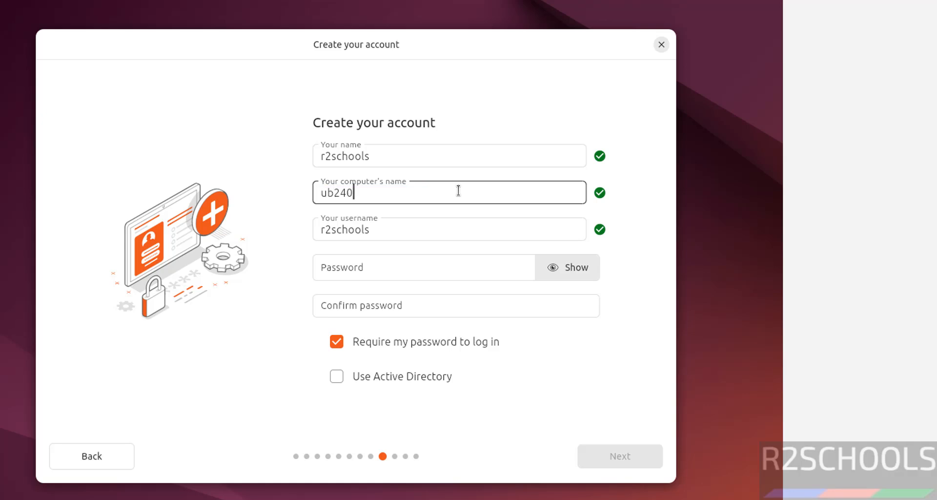
type("44vm")
key("Tab")
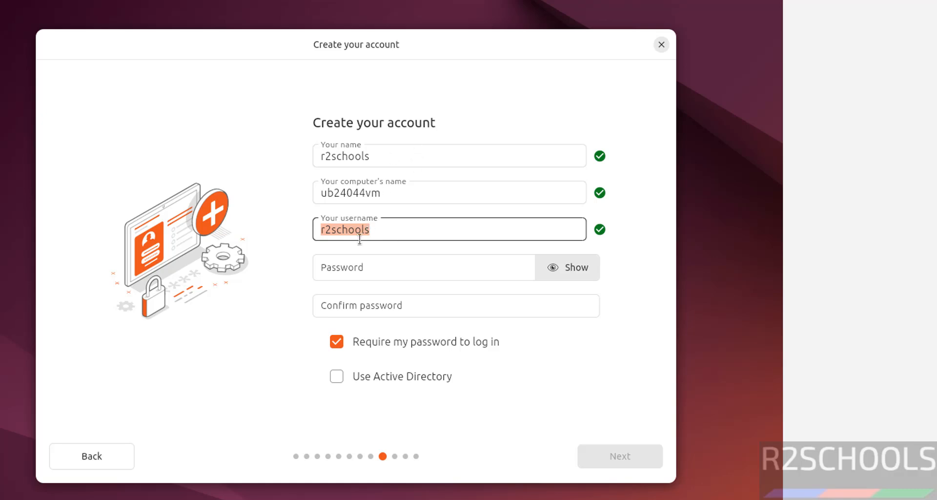
- Enter and confirm the account password, leave Active Directory off, and continue to the timezone selection
left_click(376, 264)
type("•••••")
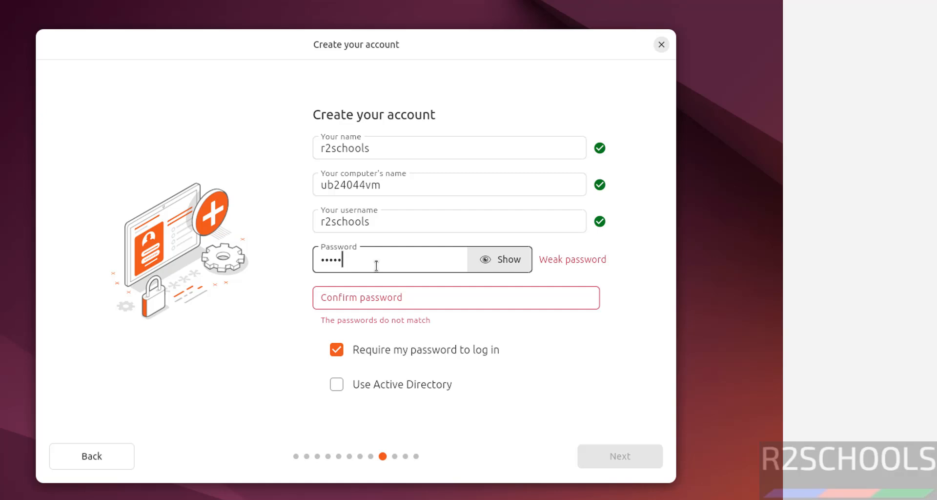
type("••••")
key("Tab")
type("•")
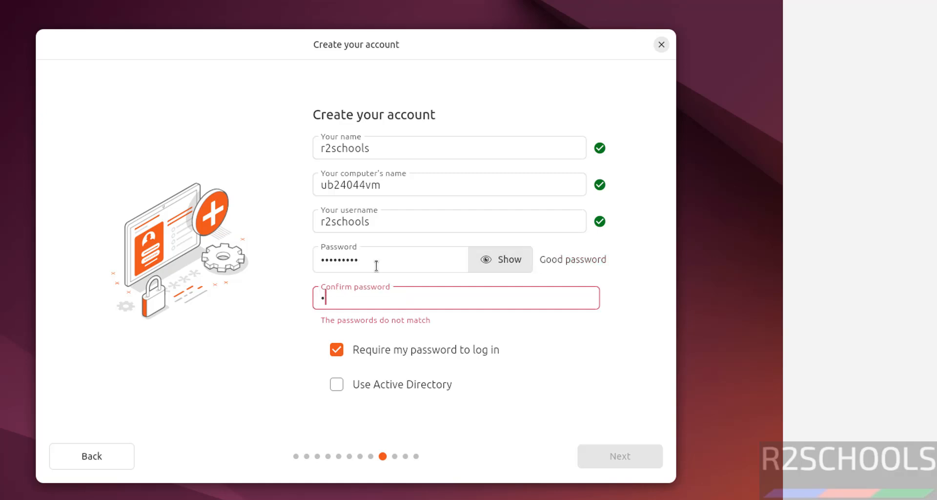
type("••••••••")
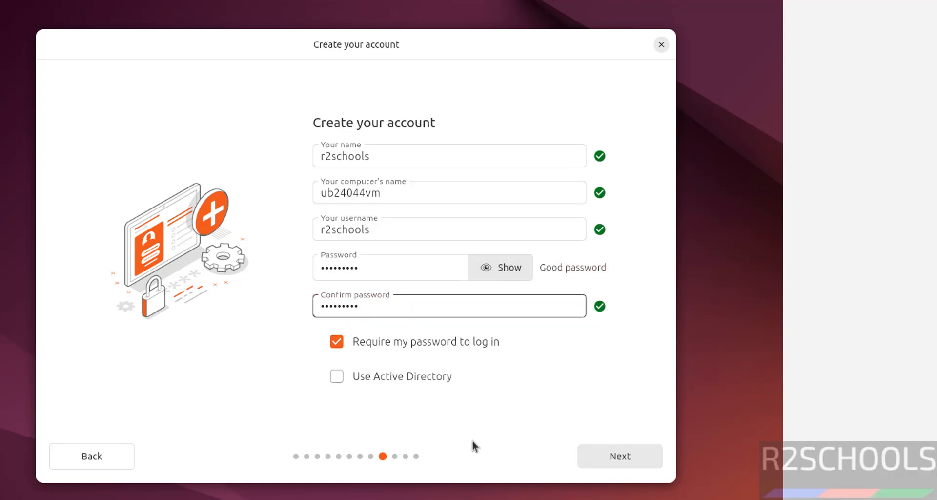
left_click(337, 376)
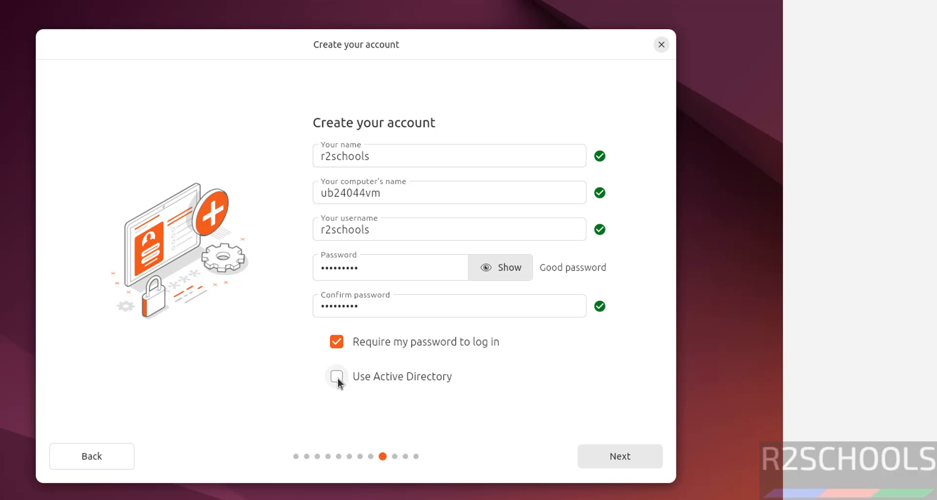
left_click(606, 455)
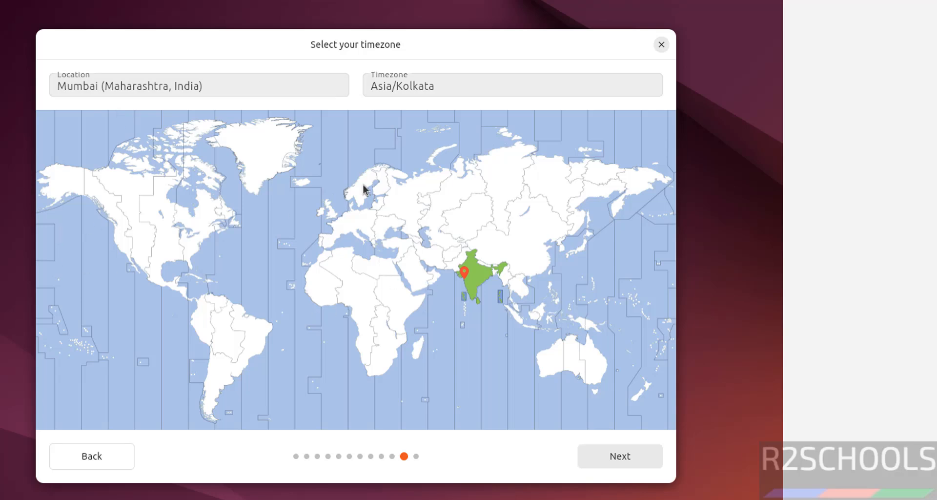
- Set the timezone to Asia/Kolkata by picking India on the map and continue to the review of choices
left_click(232, 92)
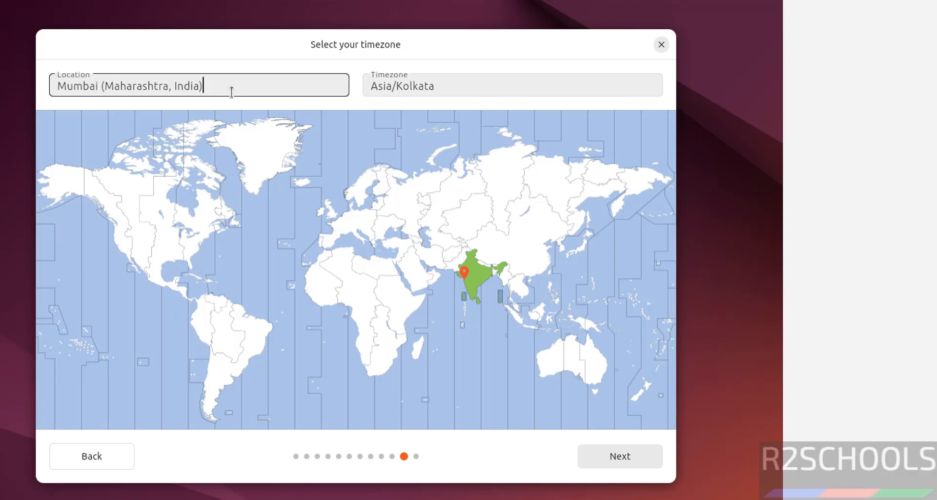
left_click(135, 239)
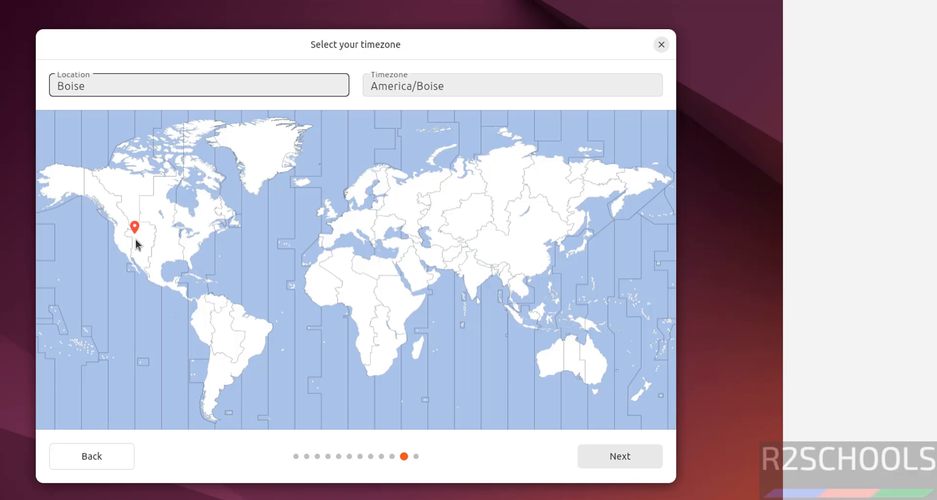
left_click(475, 270)
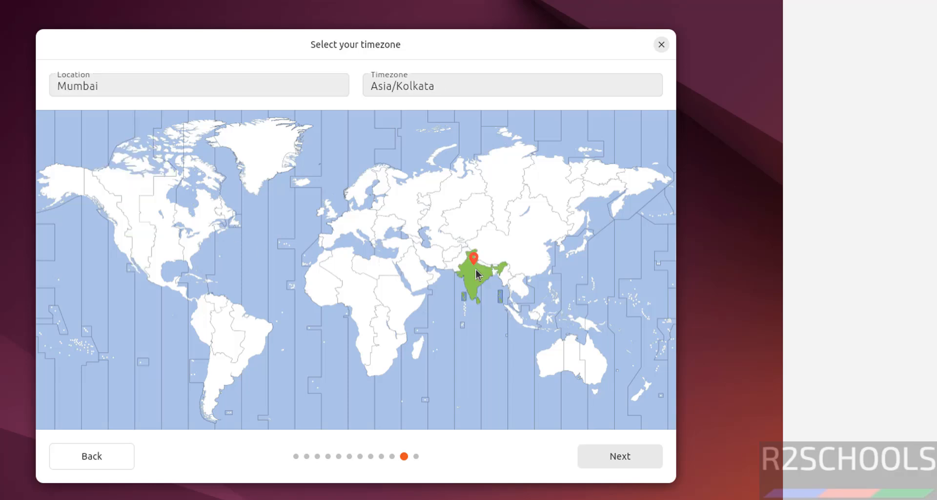
left_click(612, 456)
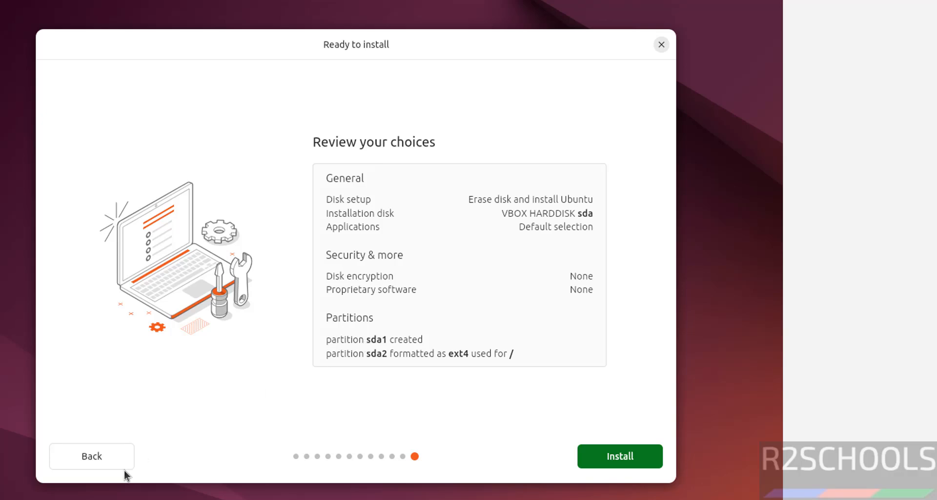
- Recheck the timezone choice, start the Ubuntu installation, and restart the machine once it completes
left_click(81, 461)
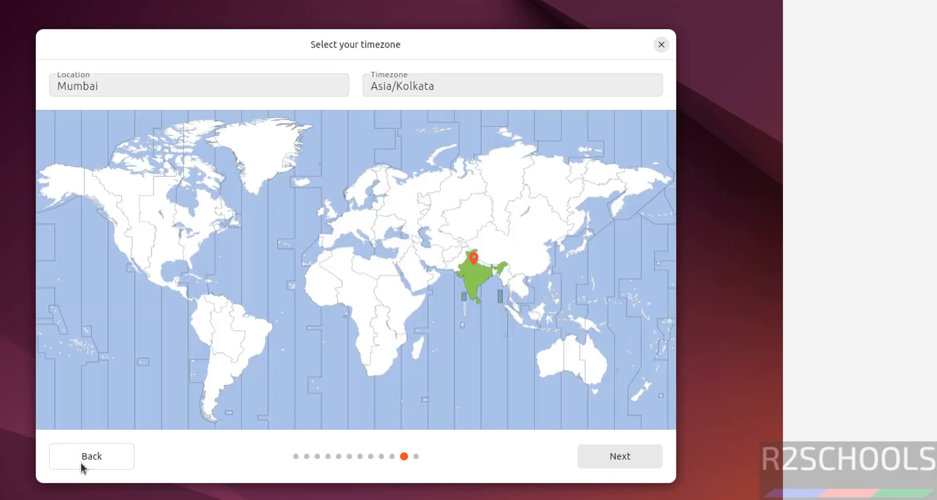
left_click(619, 455)
left_click(614, 457)
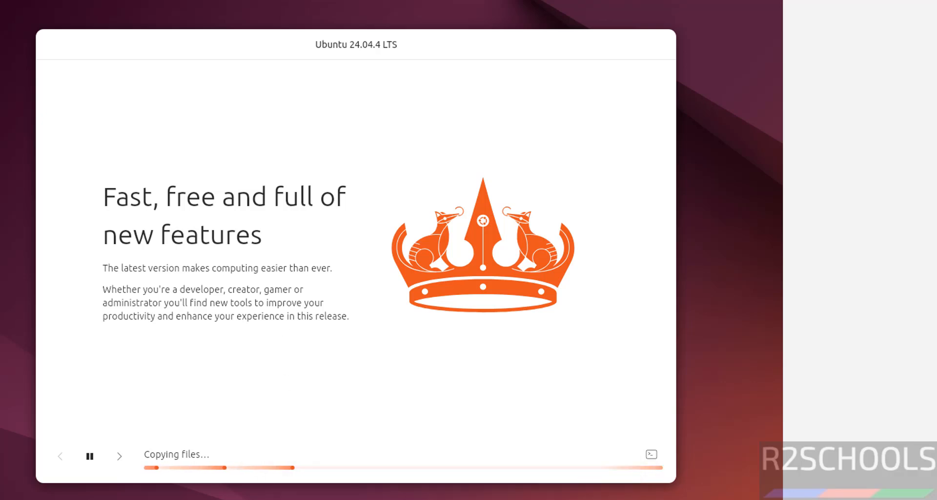
mouse_move(454, 498)
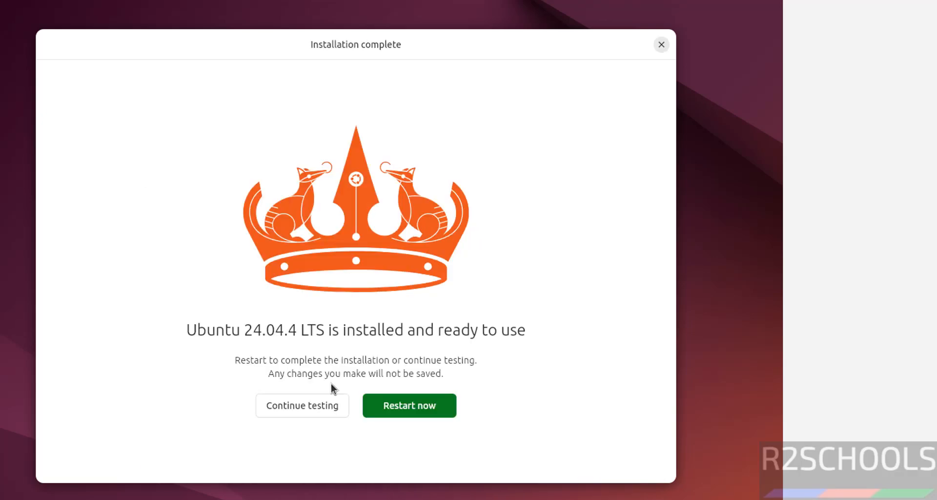
left_click(399, 405)
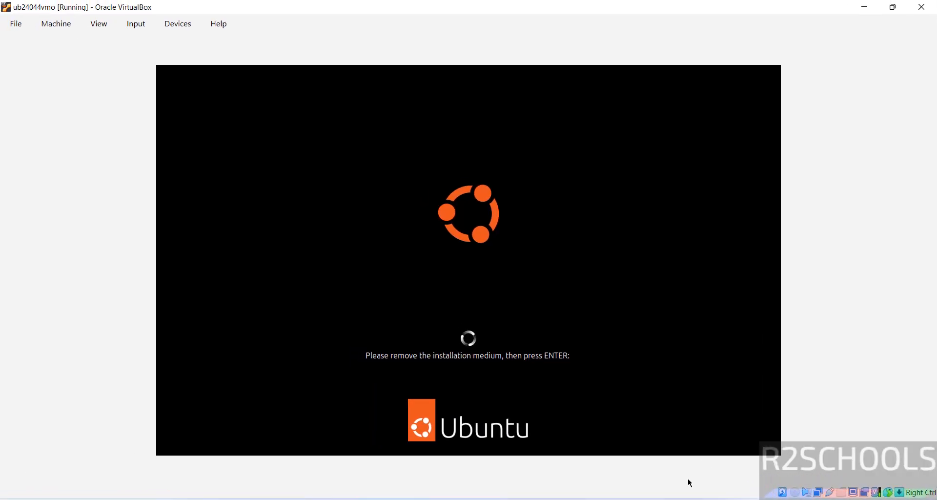
- Check ub24044vmo's IDE optical drive for the installation disk in VirtualBox Manager and continue the restart
left_click(618, 498)
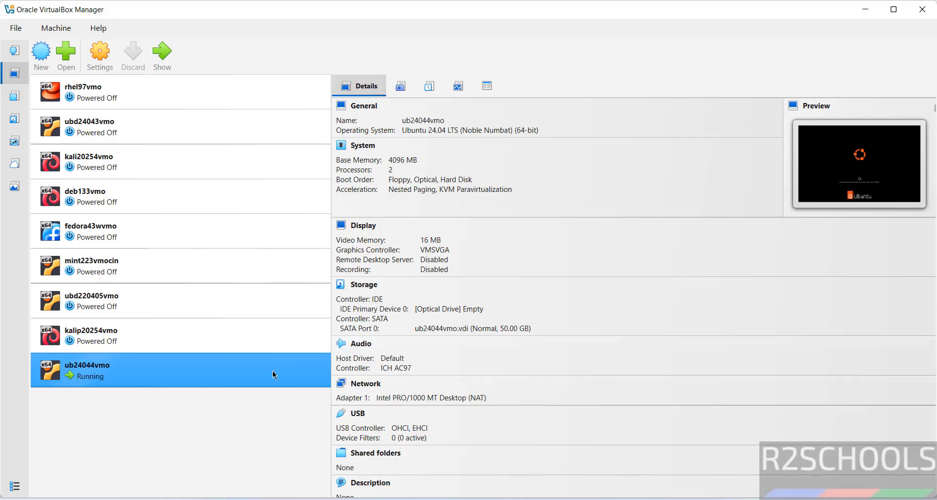
left_click(436, 313)
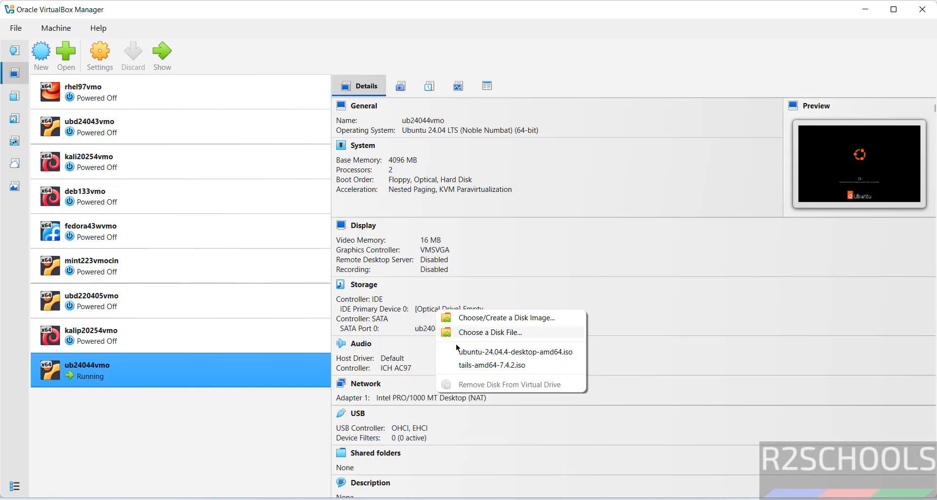
left_click(248, 449)
key("alt+Tab")
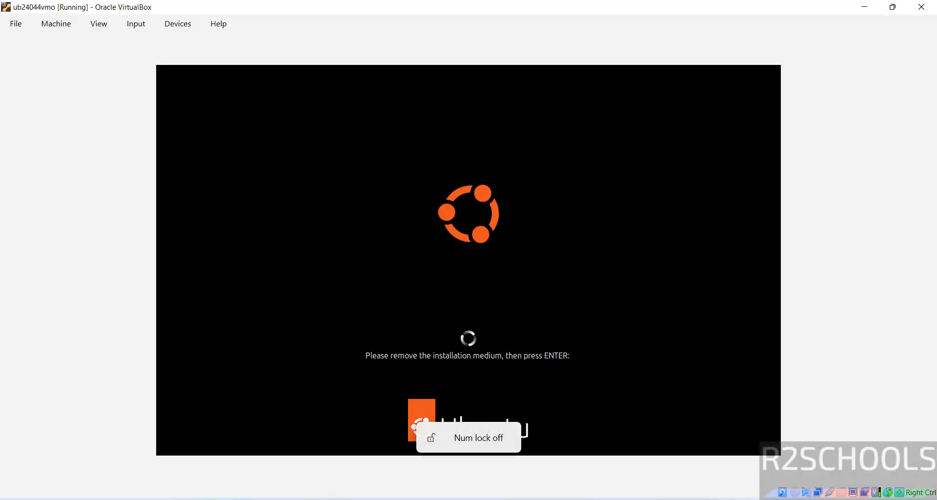
key("Return")
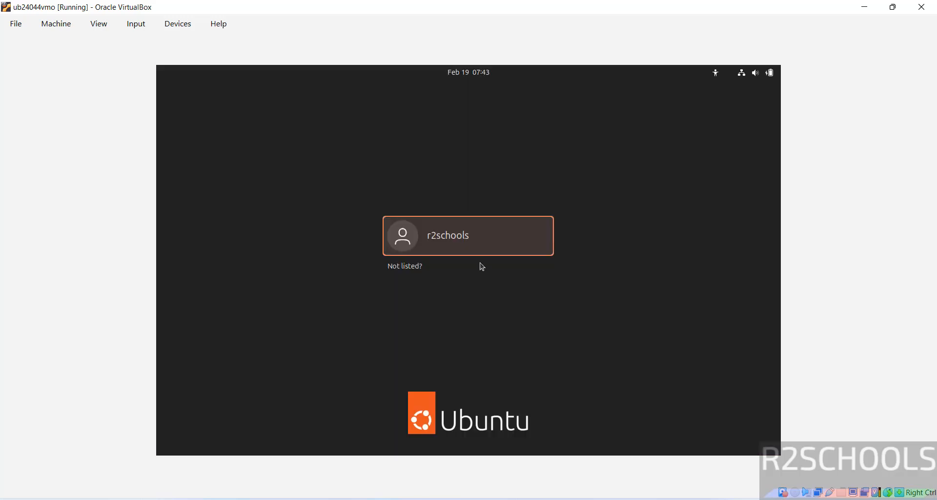
- Log in to the r2schools account with the account password
left_click(464, 245)
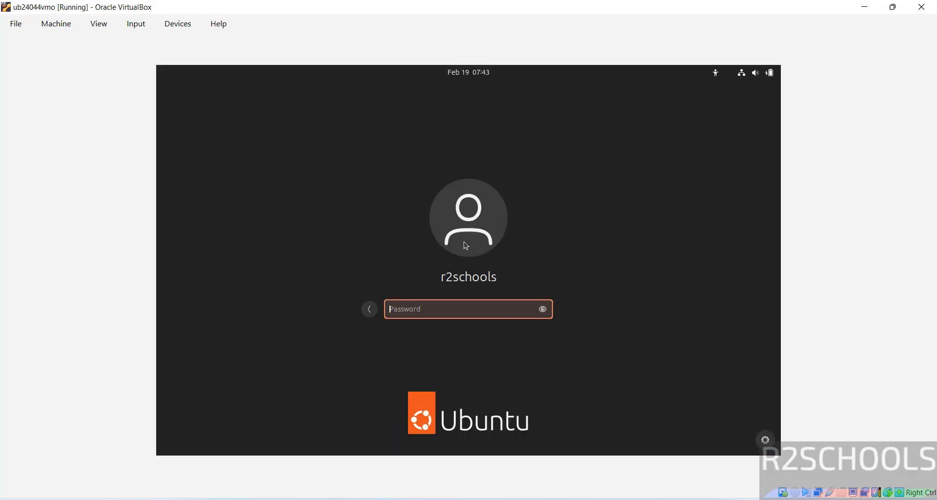
type("****")
key("BackSpace")
key("BackSpace")
key("BackSpace")
type("********")
key("Return")
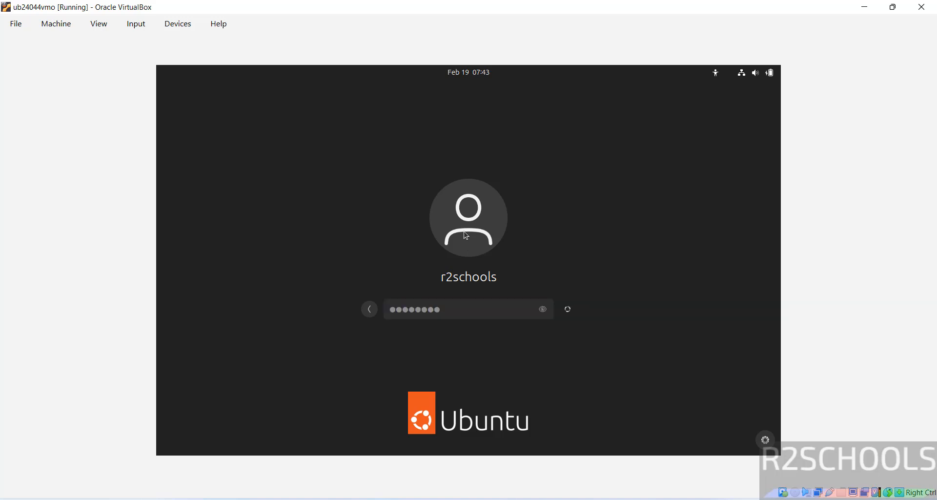
type("*")
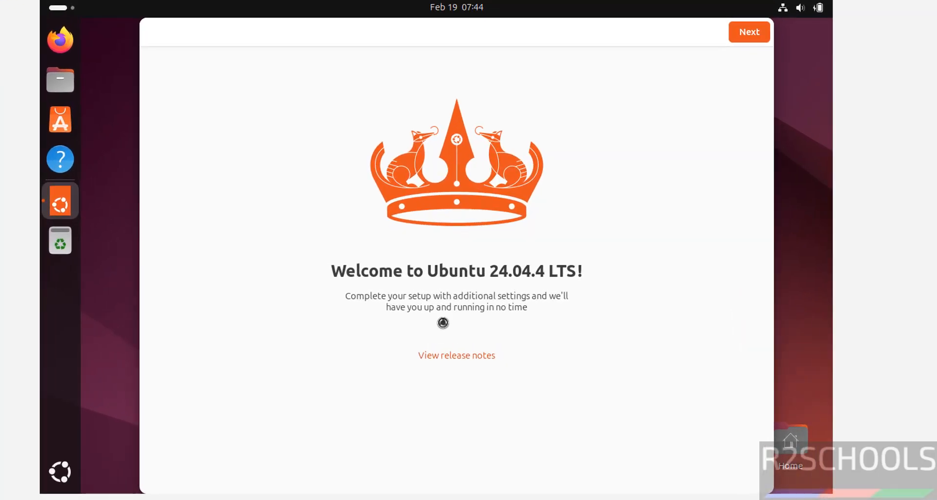
- Finish the Ubuntu welcome setup, skipping Ubuntu Pro and choosing not to share system data
left_click(748, 33)
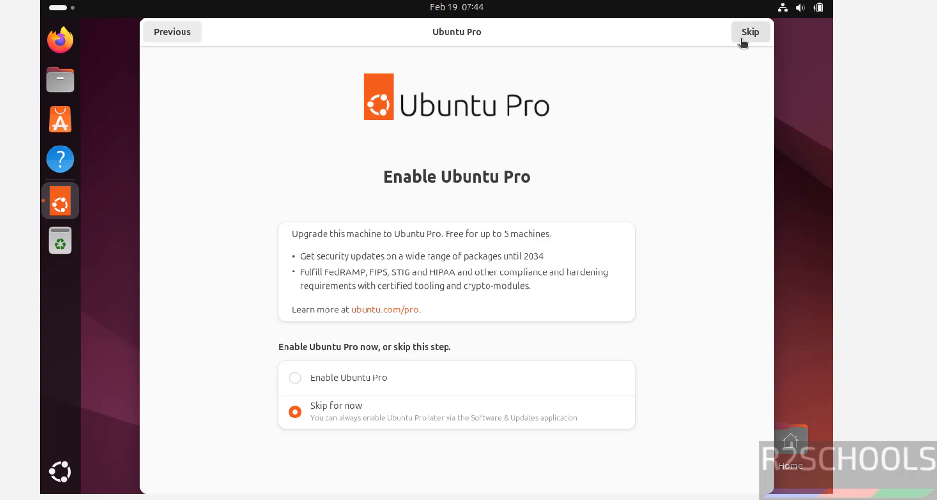
left_click(741, 40)
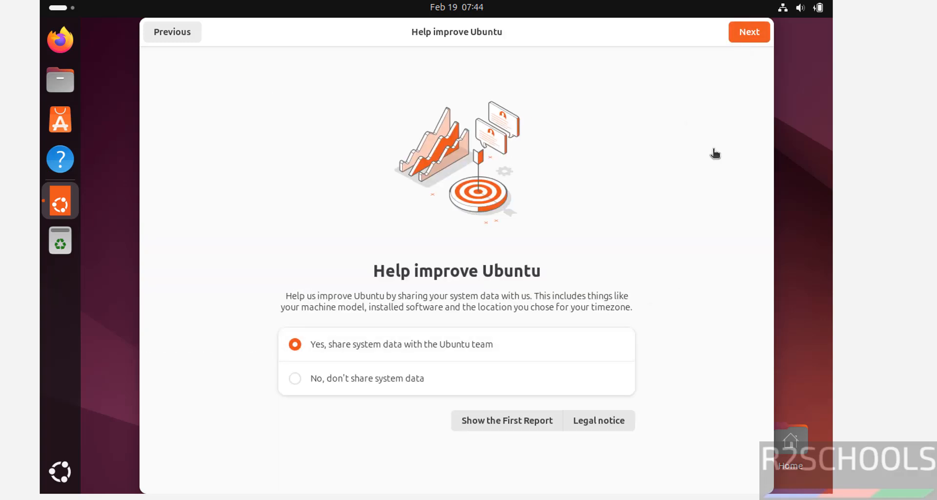
left_click(346, 383)
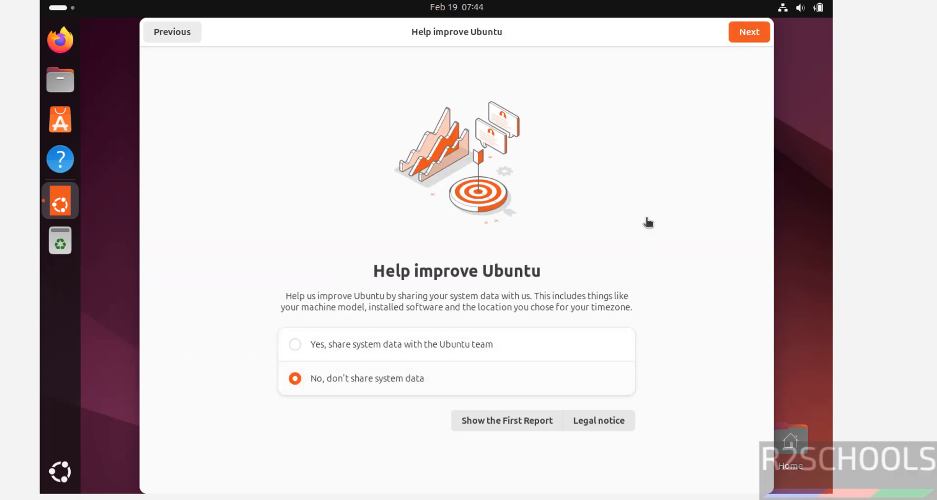
left_click(750, 32)
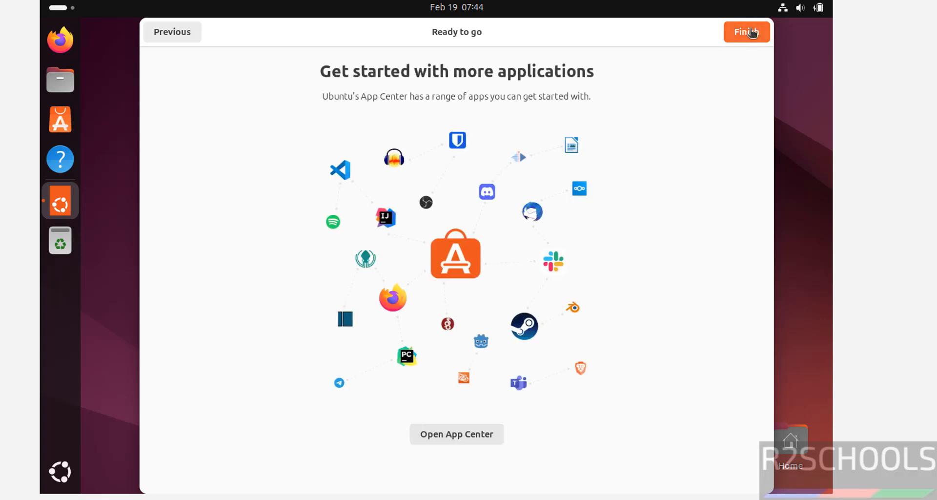
left_click(751, 33)
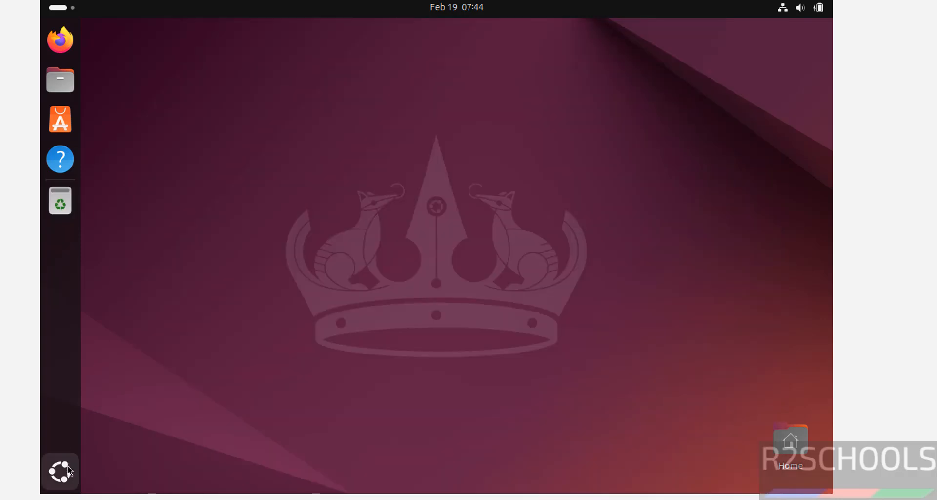
- Open Terminal and set the Unnamed profile's custom font to Monospace at size 14
left_click(69, 470)
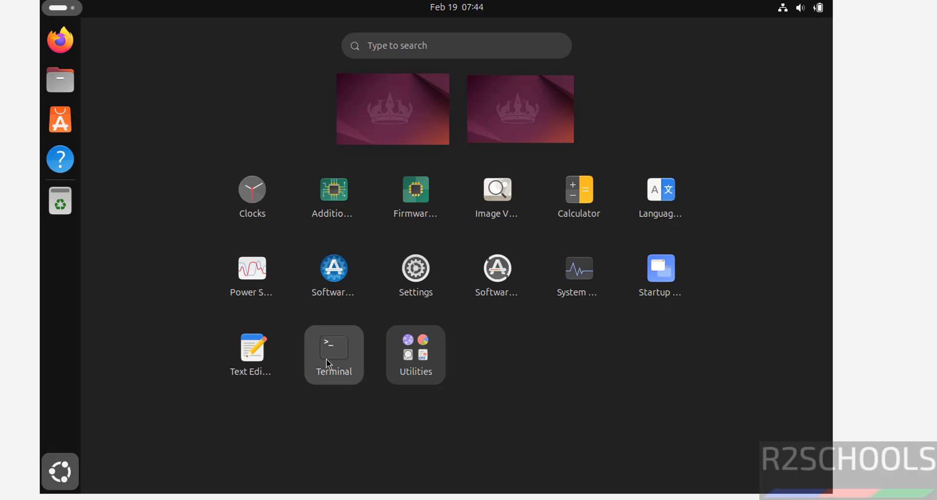
left_click(325, 358)
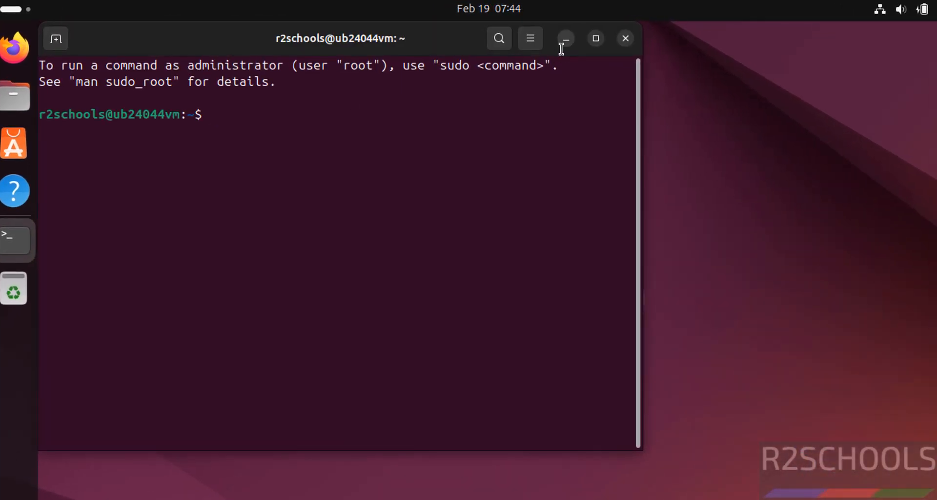
left_click(539, 42)
left_click(504, 204)
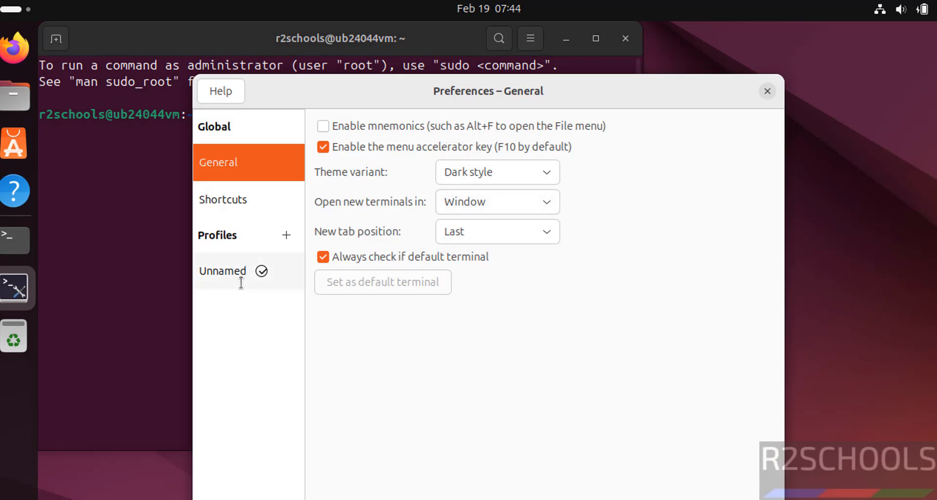
left_click(241, 282)
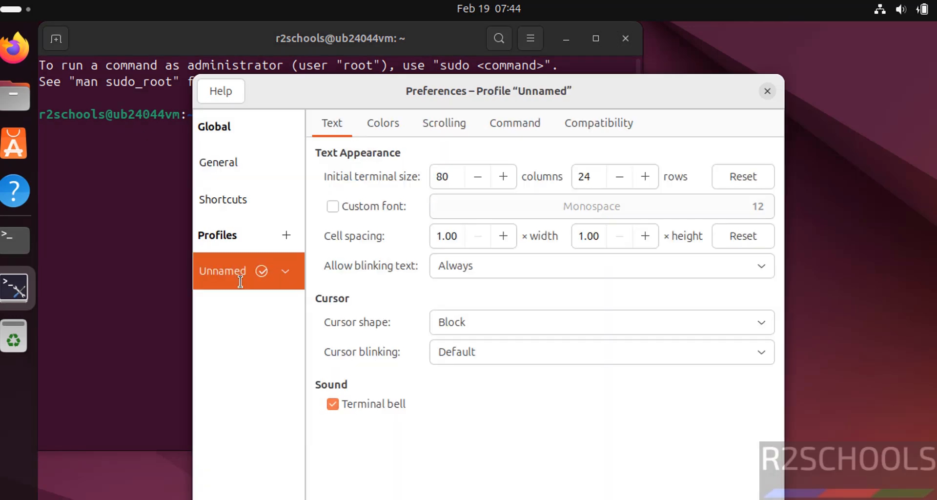
left_click(395, 215)
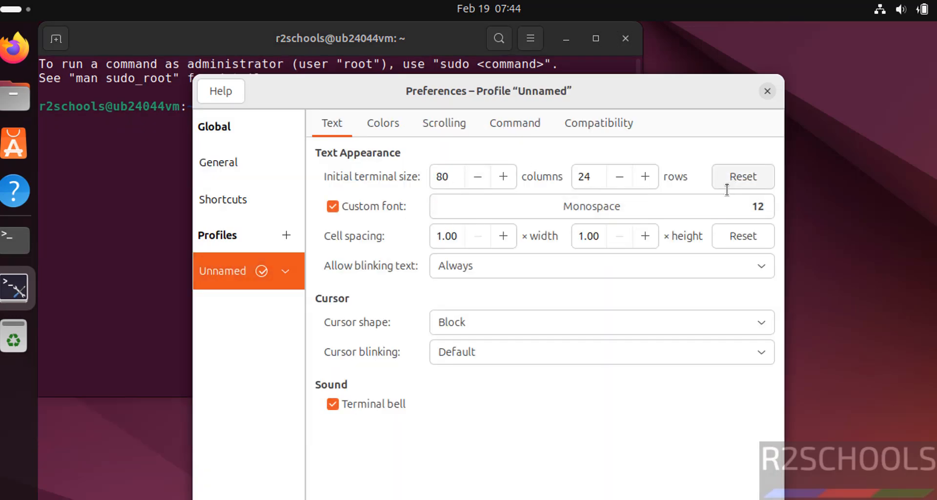
left_click(712, 213)
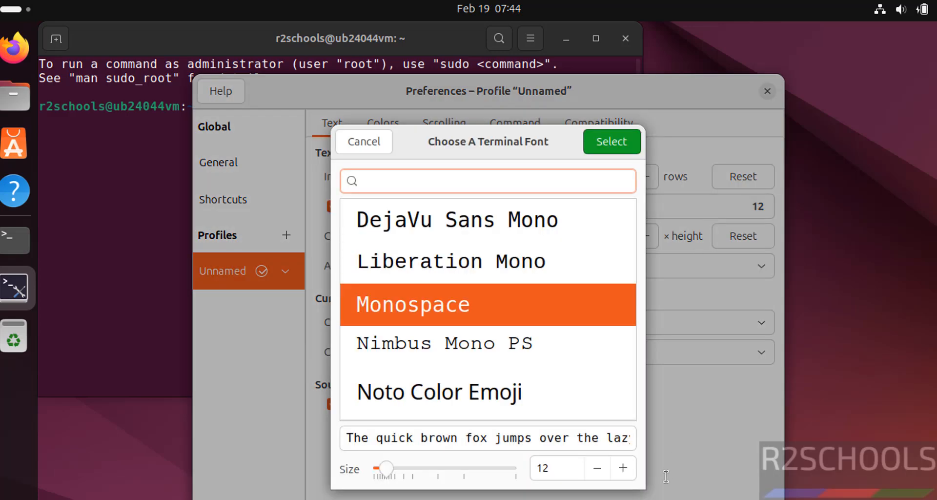
left_click(623, 467)
left_click(623, 468)
left_click(604, 141)
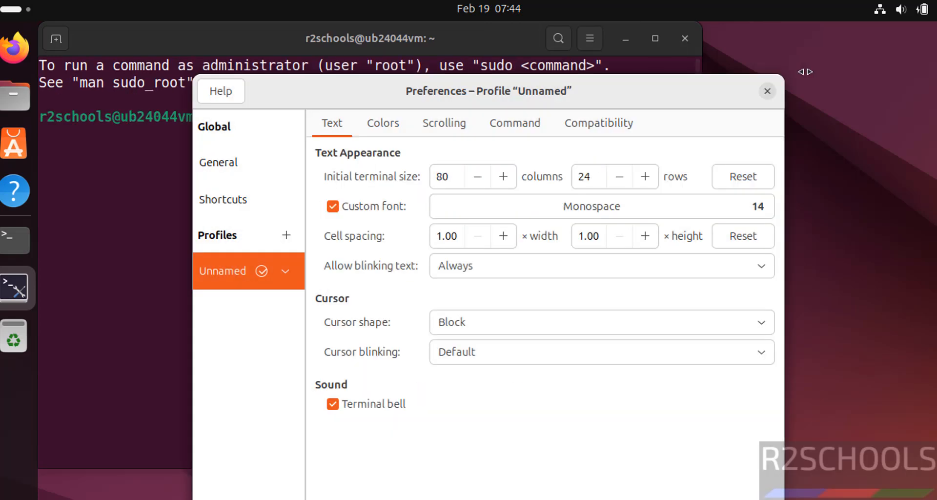
left_click(774, 91)
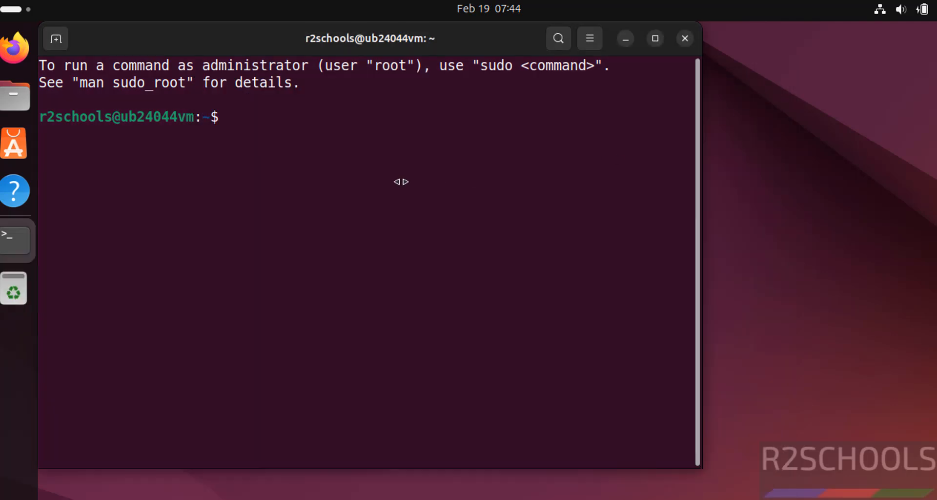
- Display the release information with more /etc/os-release, and clear the terminal
type("more /e")
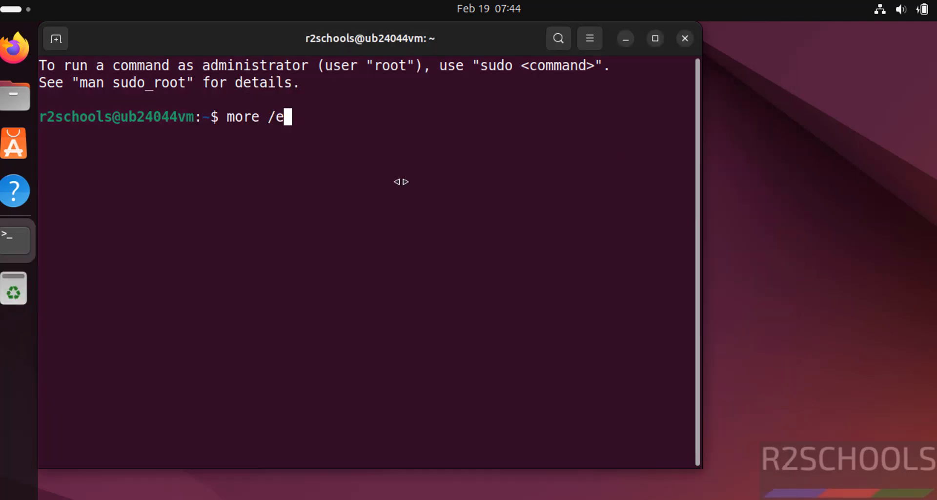
type("tc/os-r")
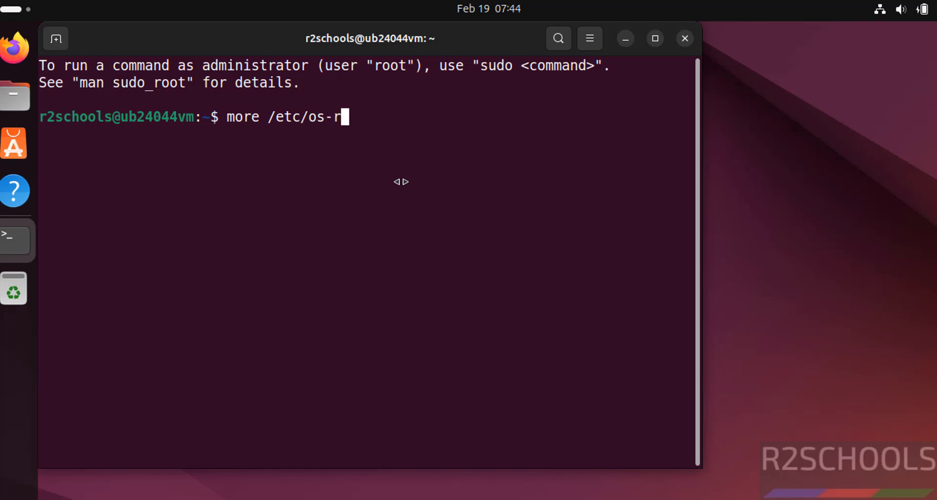
type("elease")
key("Return")
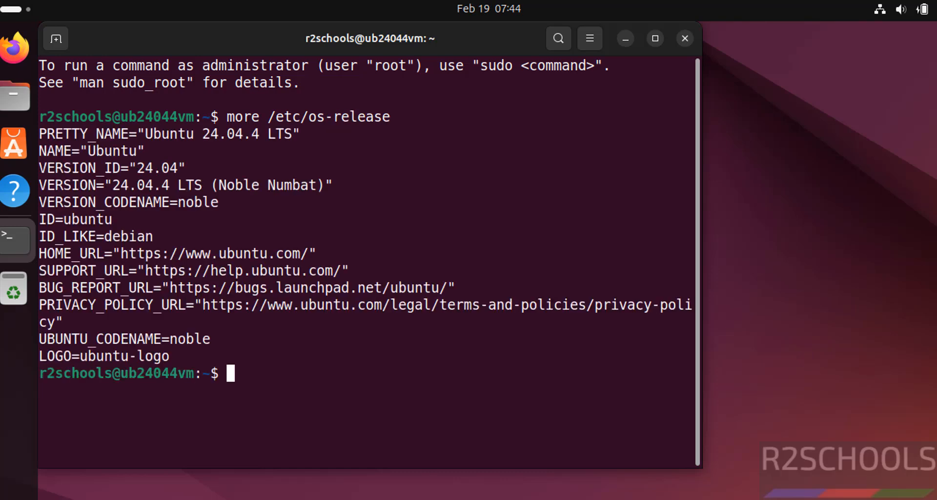
key("ctrl+l")
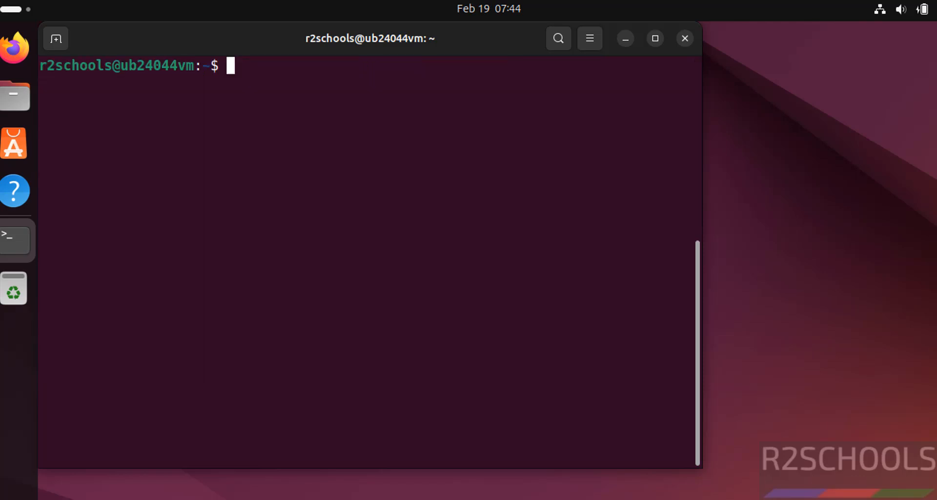
- Run sudo apt update && sudo apt upgrade, supplying the account password and confirming the package upgrade with y
type("sudo apt u")
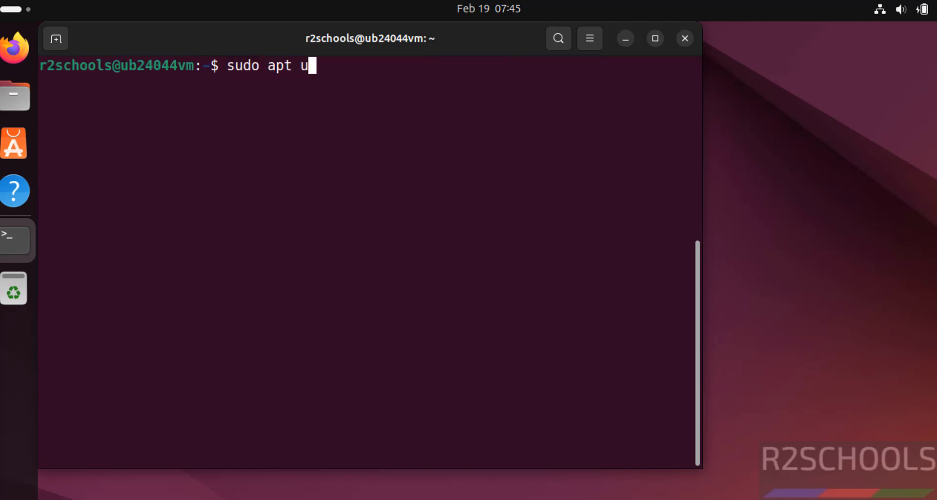
type("pdate && su")
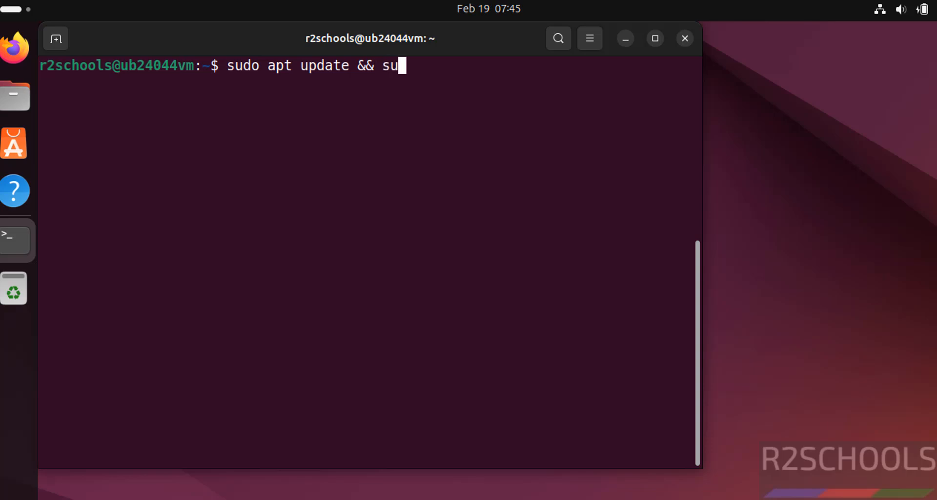
type("do apt ")
type("upgrade")
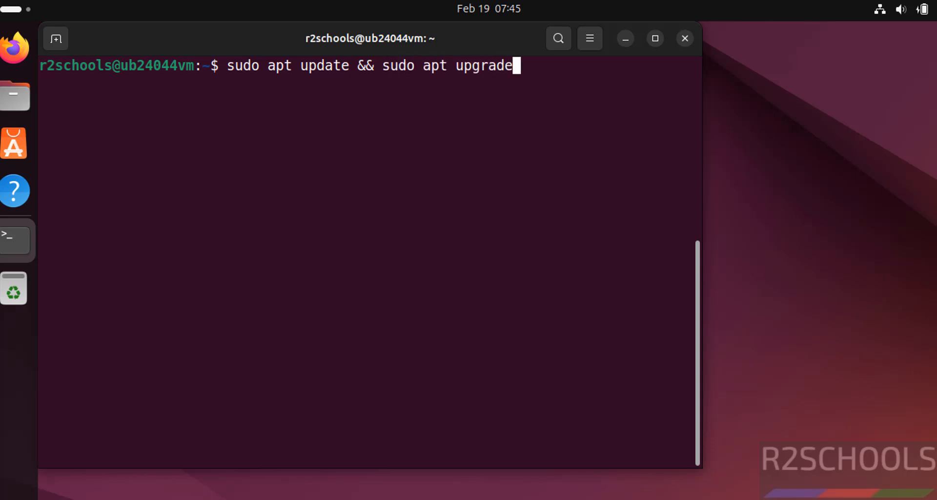
key("Return")
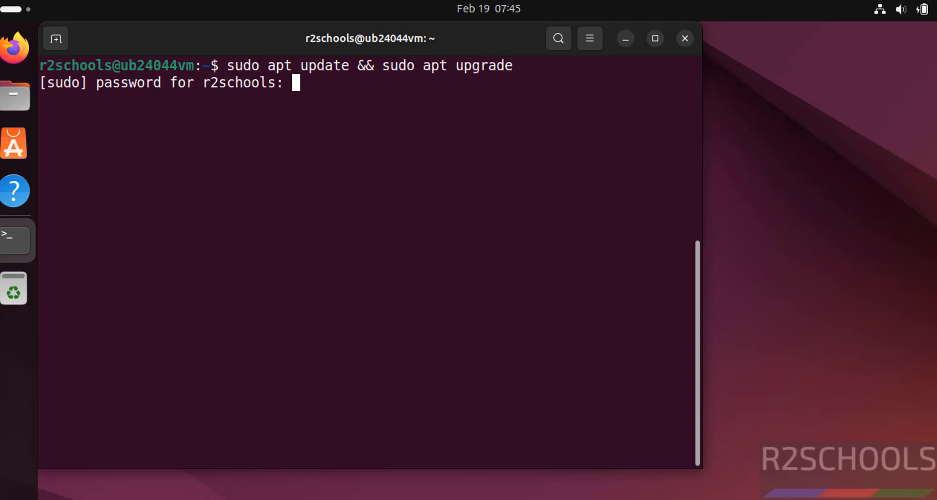
key("Return")
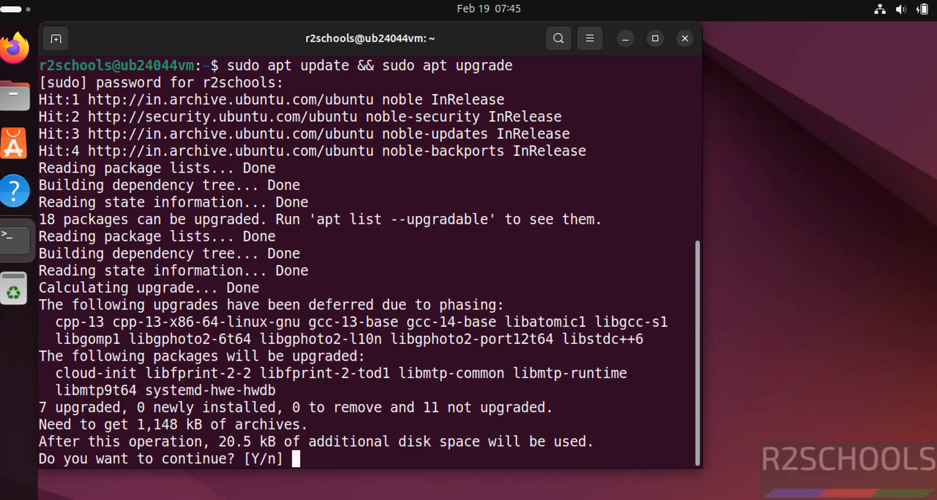
type("y")
key("Return")
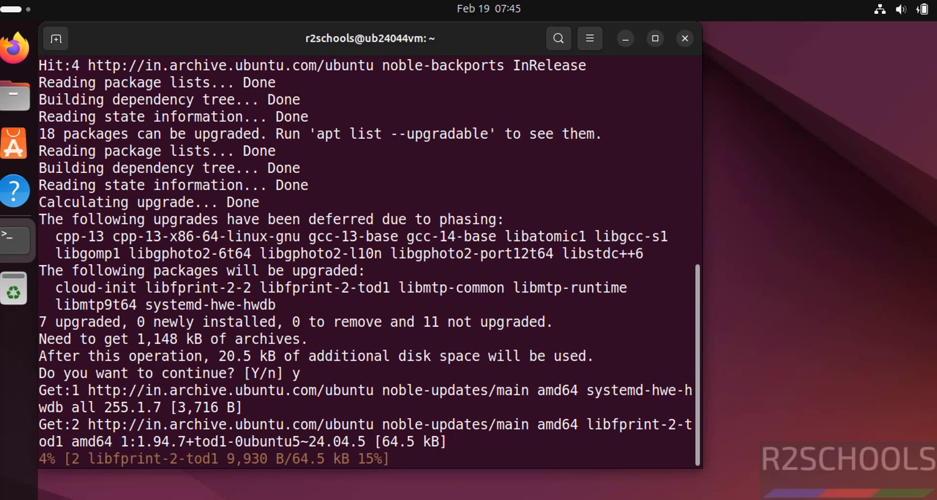